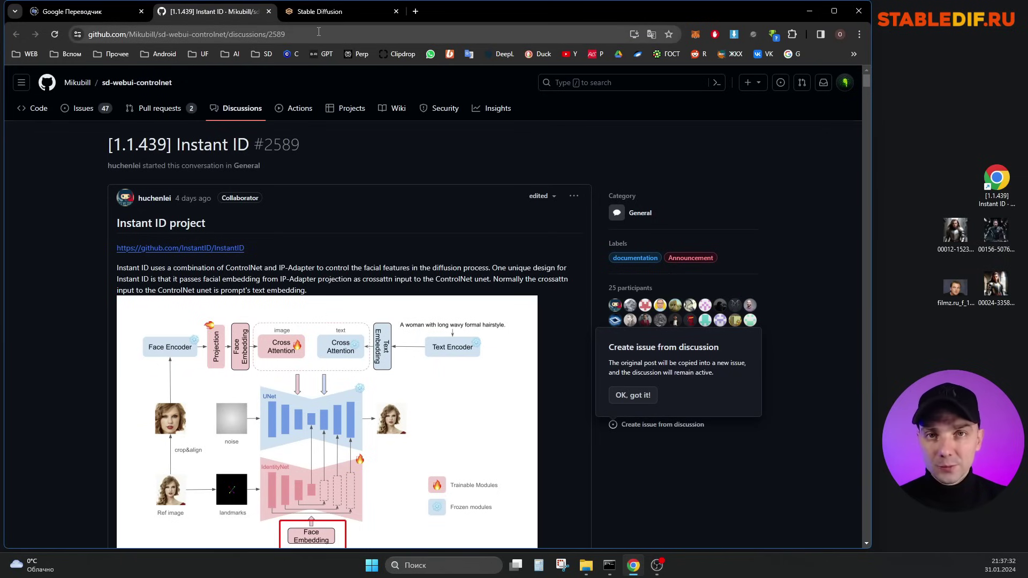
Read the Download models section of the Instant ID discussion, including the models/ControlNet target directory and the required model names.
left_click(300, 34)
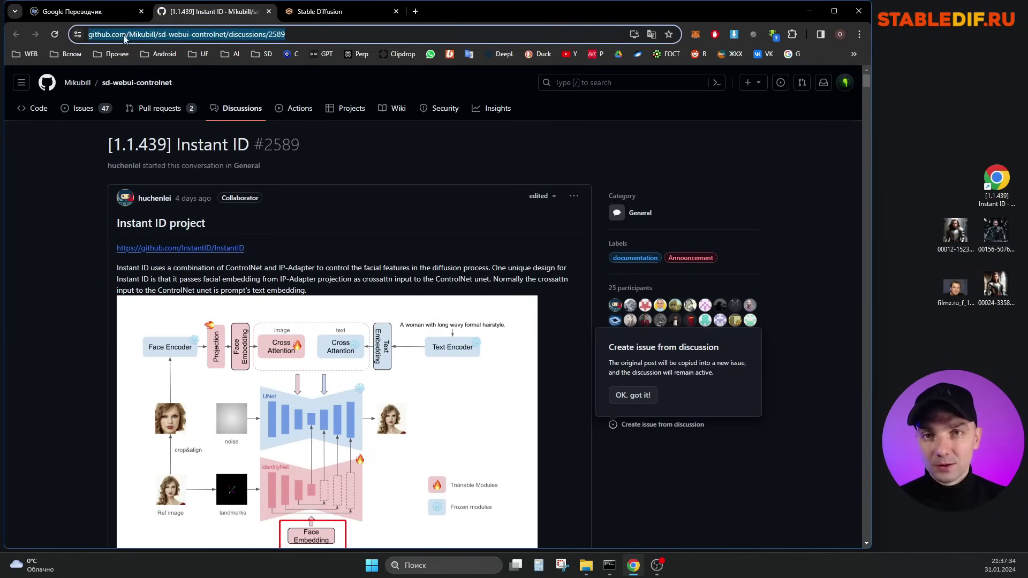
left_click(306, 35)
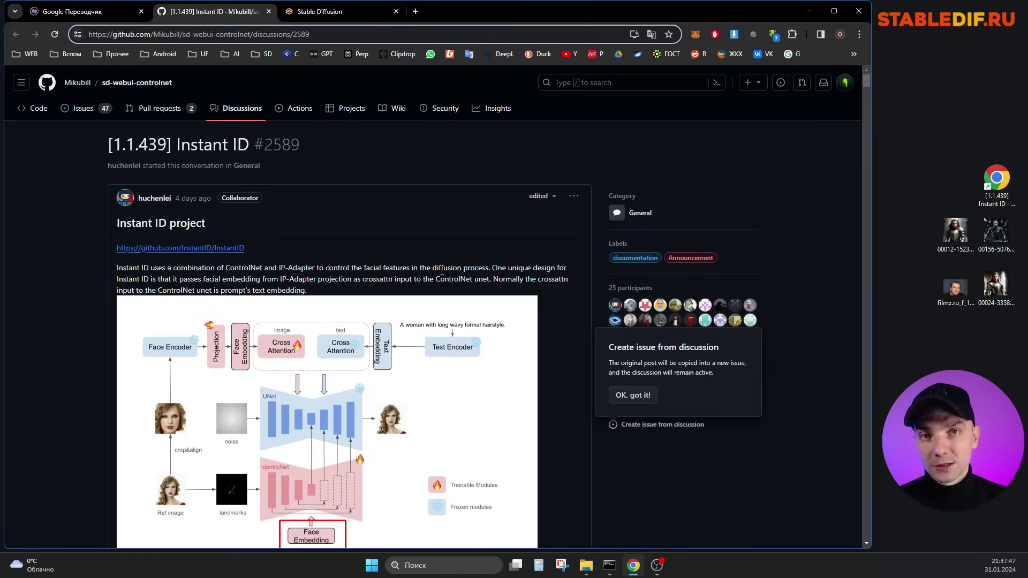
scroll(442, 271, "down", 5)
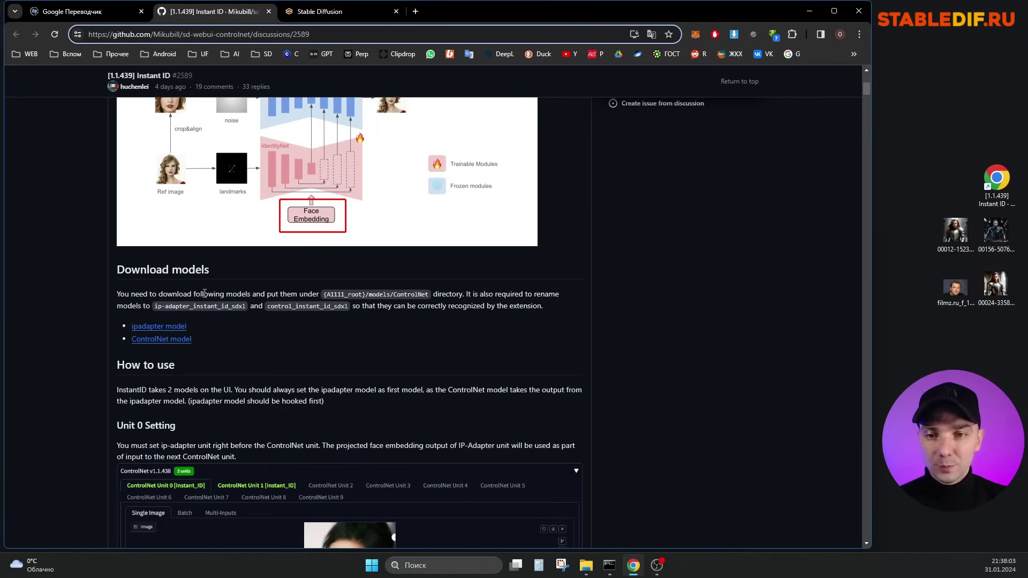
left_click(119, 269)
left_click_drag(119, 269, 261, 343)
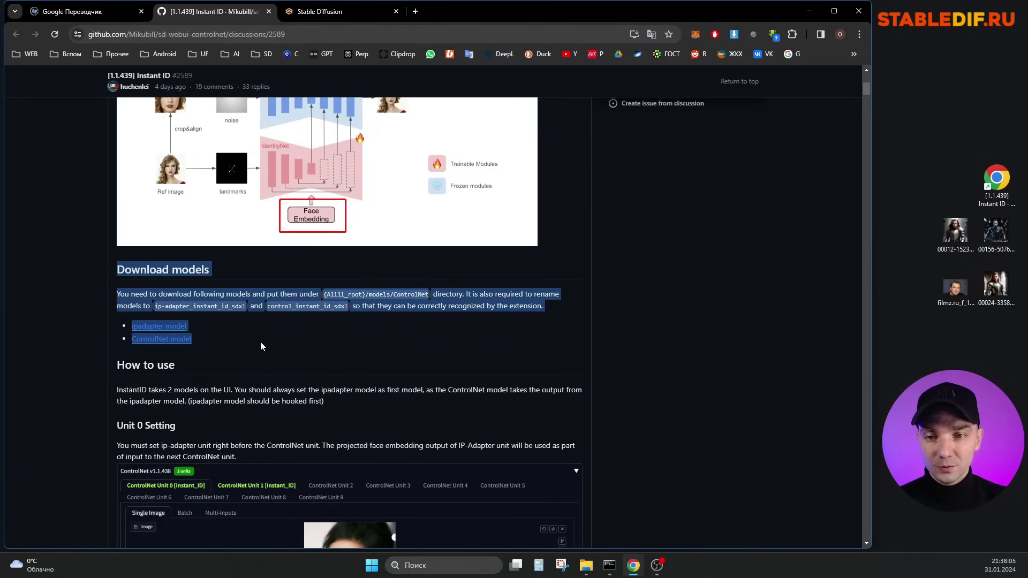
left_click(321, 332)
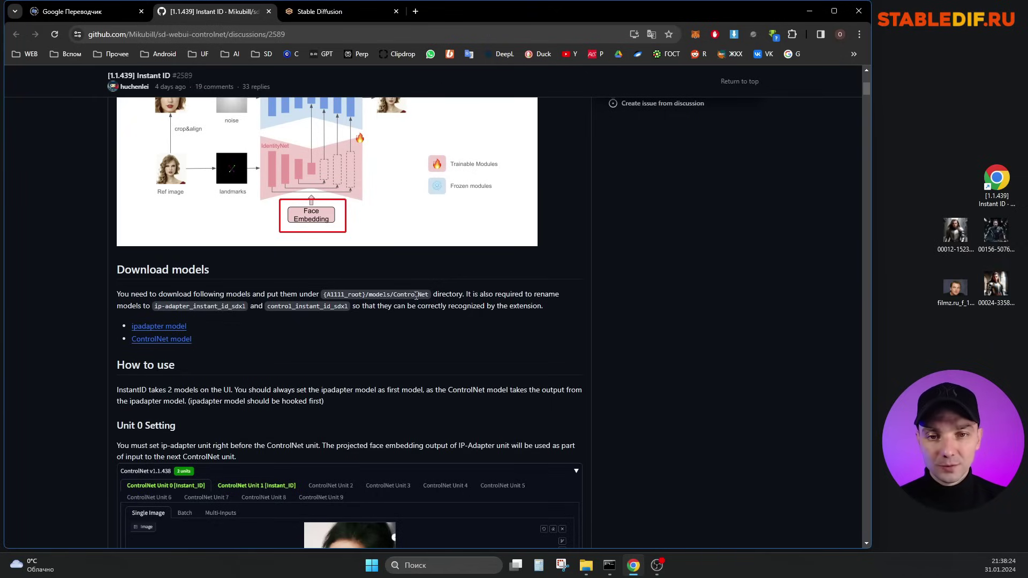
left_click_drag(327, 294, 391, 295)
left_click(368, 294)
left_click(375, 294)
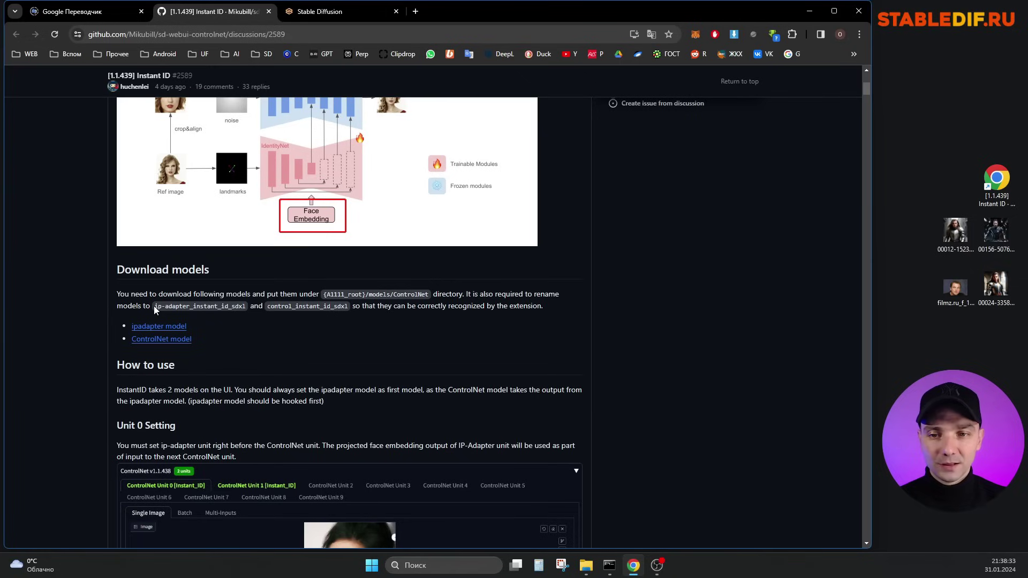
Copy the name ip-adapter_instant_id_sdxl from the instructions and start downloading the ipadapter model.
left_click_drag(154, 307, 245, 308)
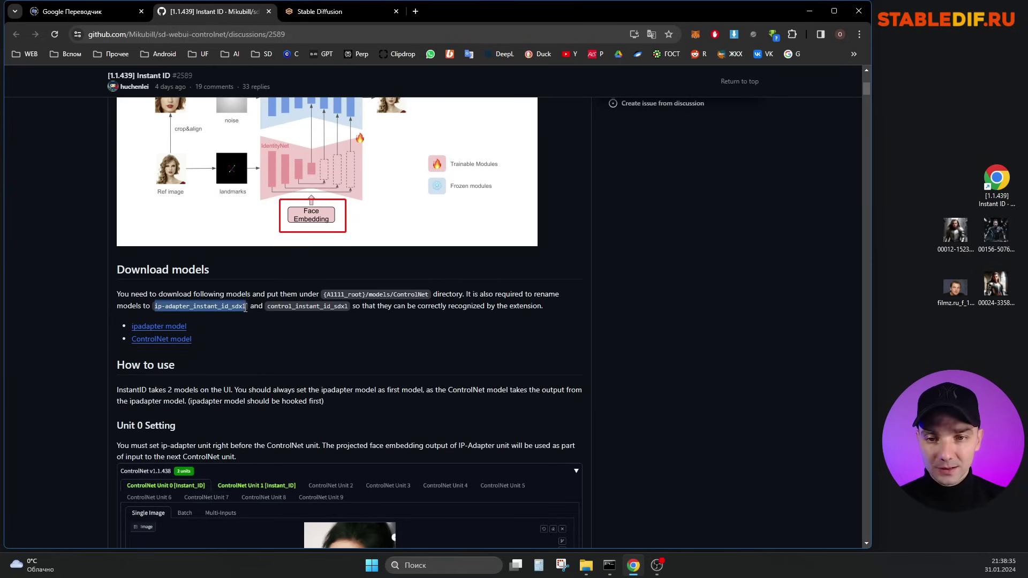
right_click(245, 307)
left_click(284, 317)
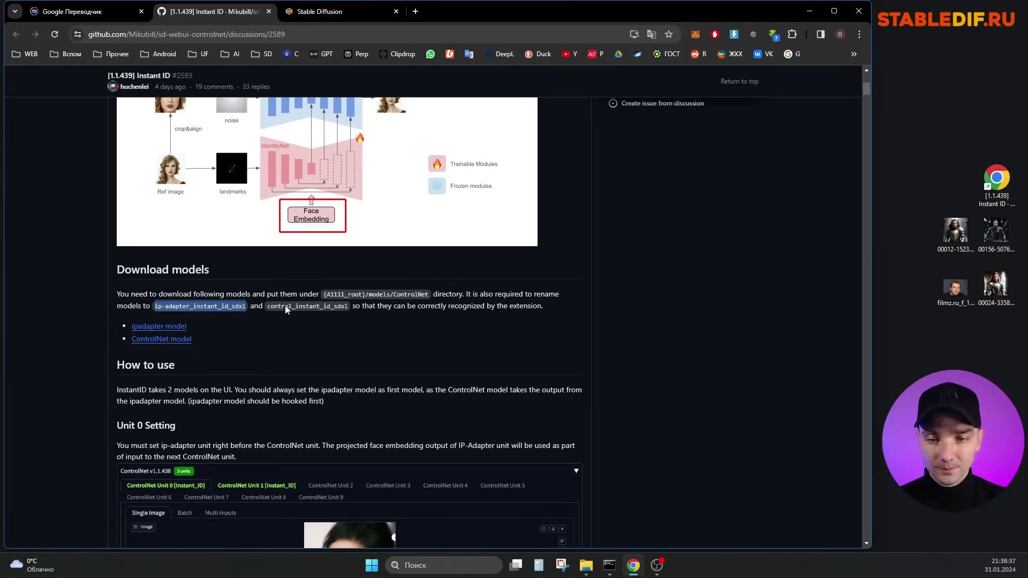
left_click(172, 328)
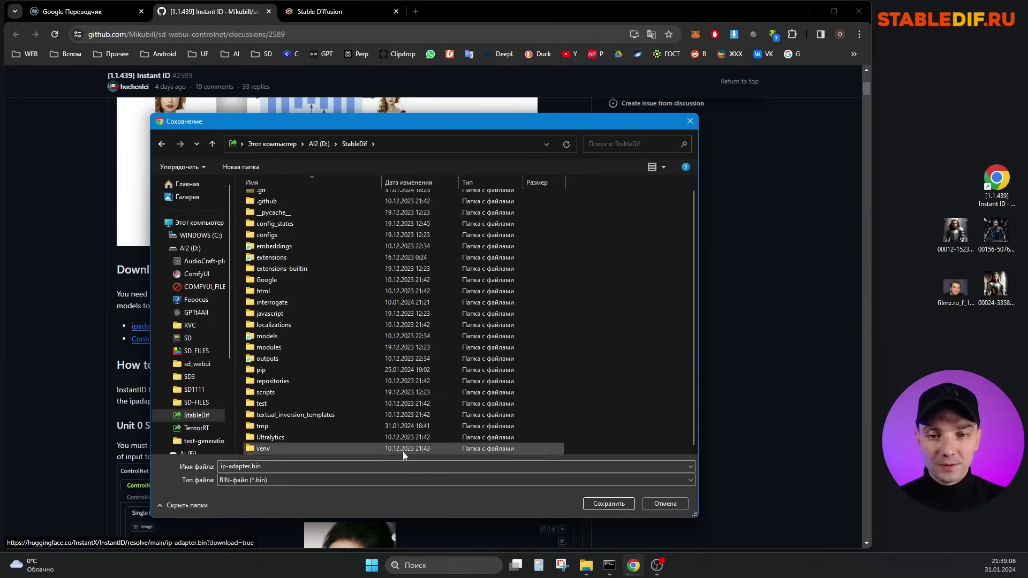
Save the ipadapter download in the models/ControlNet folder as ip-adapter_instant_id_sdxl.bin, keeping its extension.
double_click(270, 338)
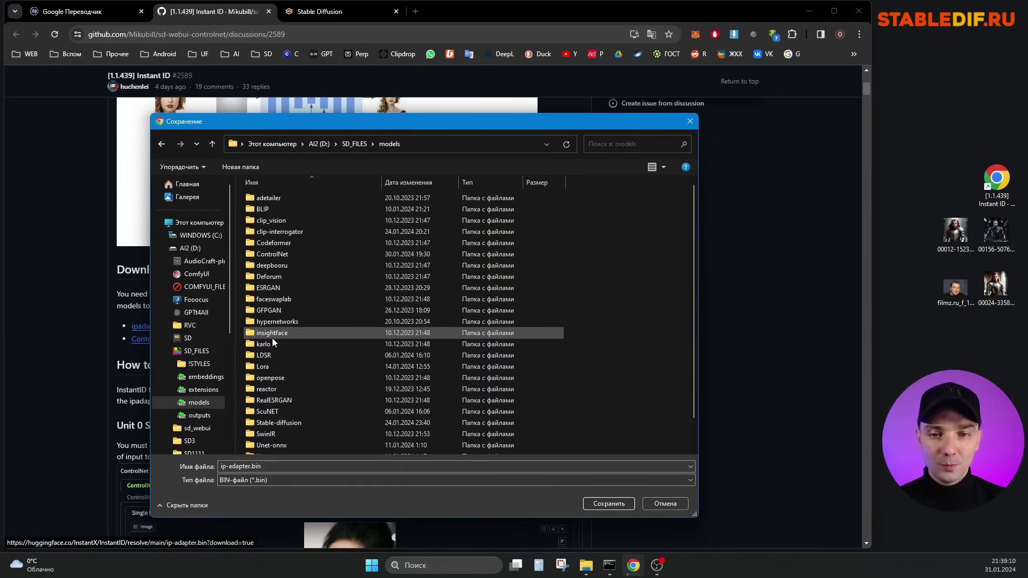
double_click(282, 256)
double_click(241, 466)
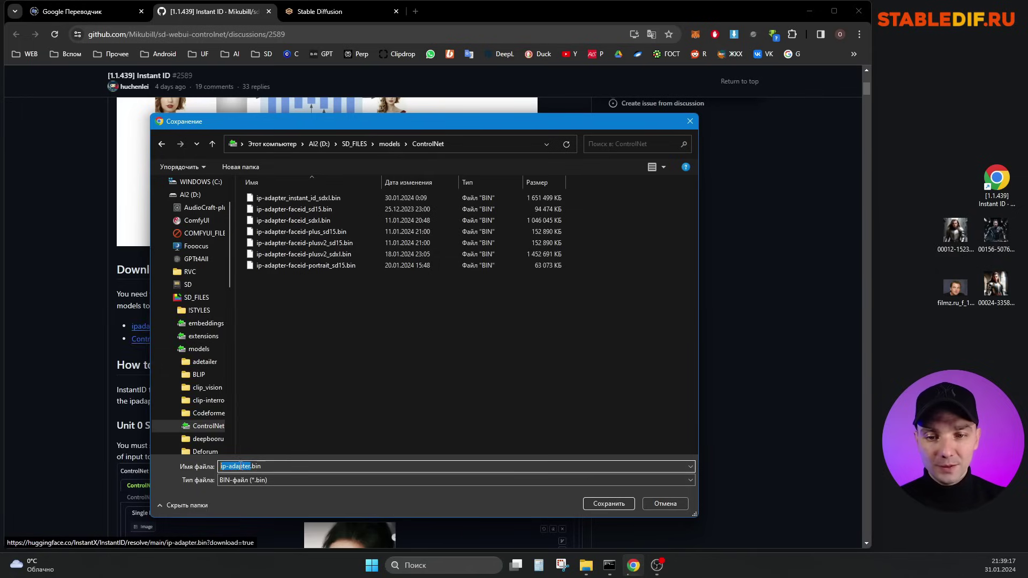
right_click(241, 464)
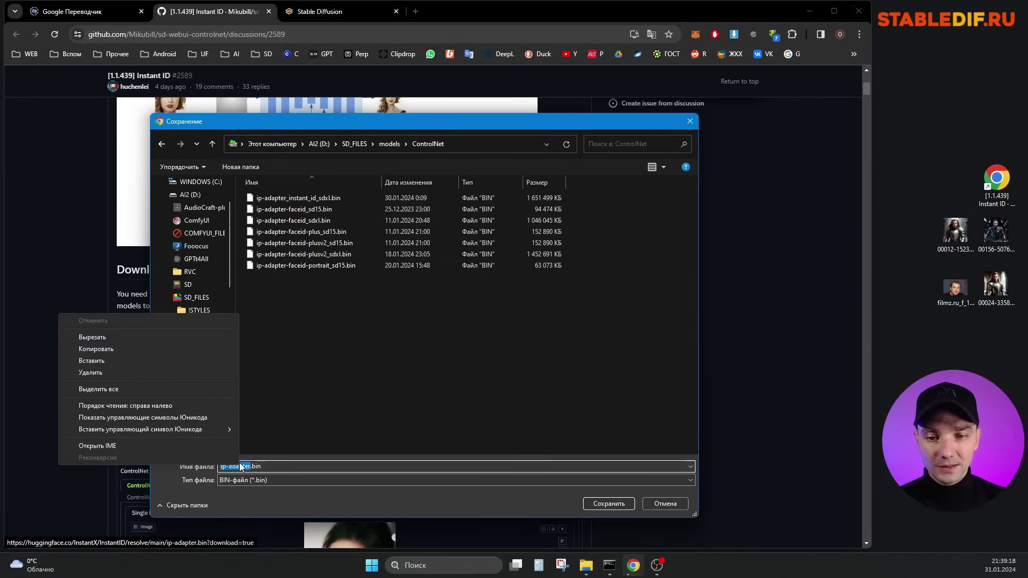
left_click(91, 362)
left_click_drag(306, 466, 294, 466)
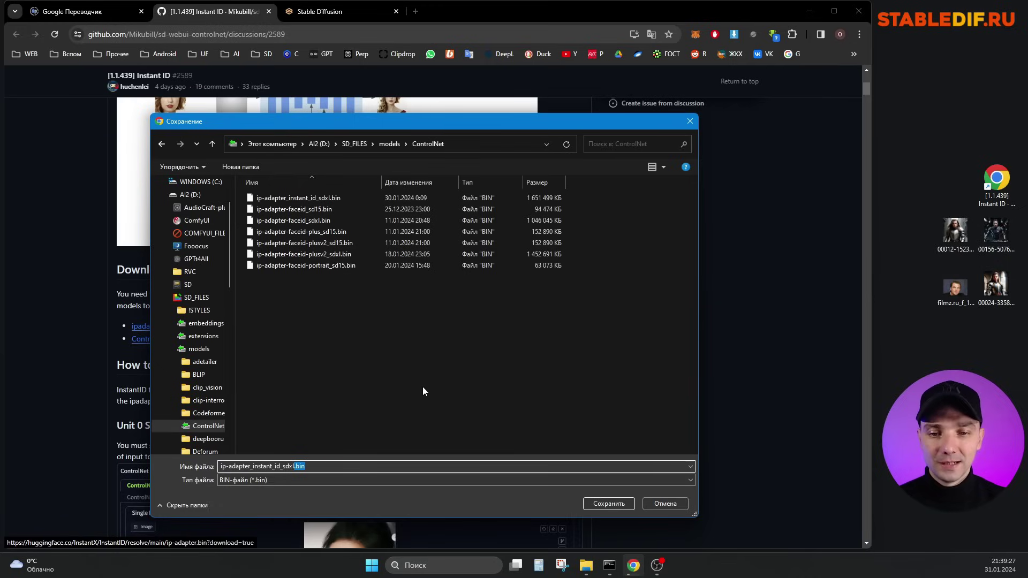
key("Home")
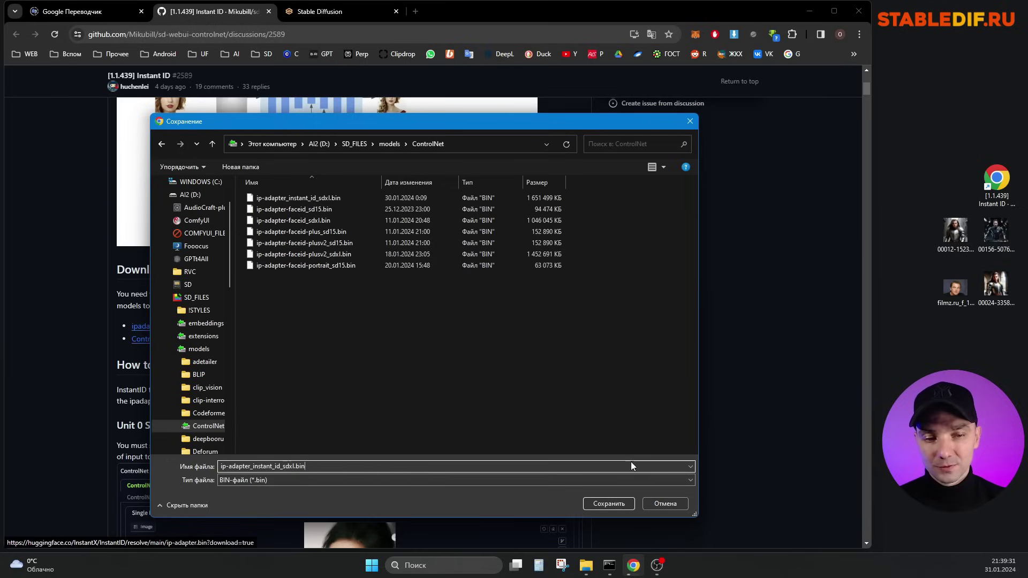
left_click(609, 504)
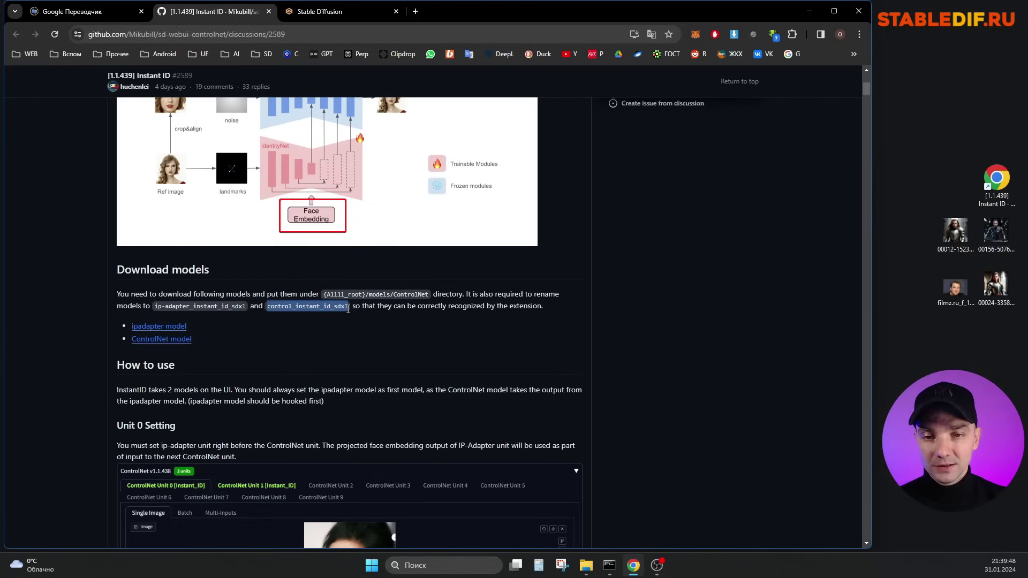
Copy the name control_instant_id_sdxl from the instructions and start downloading the ControlNet model.
right_click(319, 308)
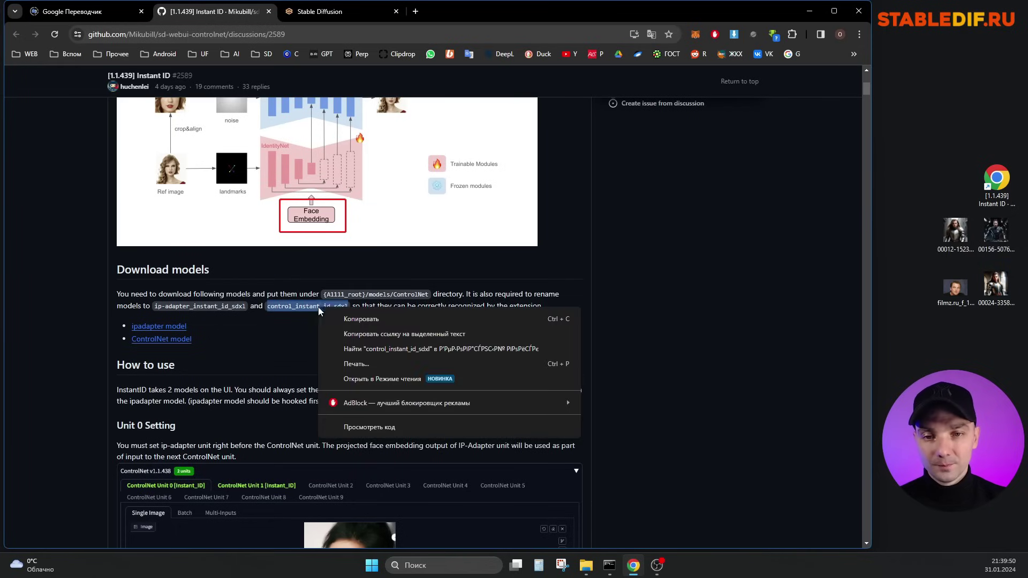
left_click(358, 319)
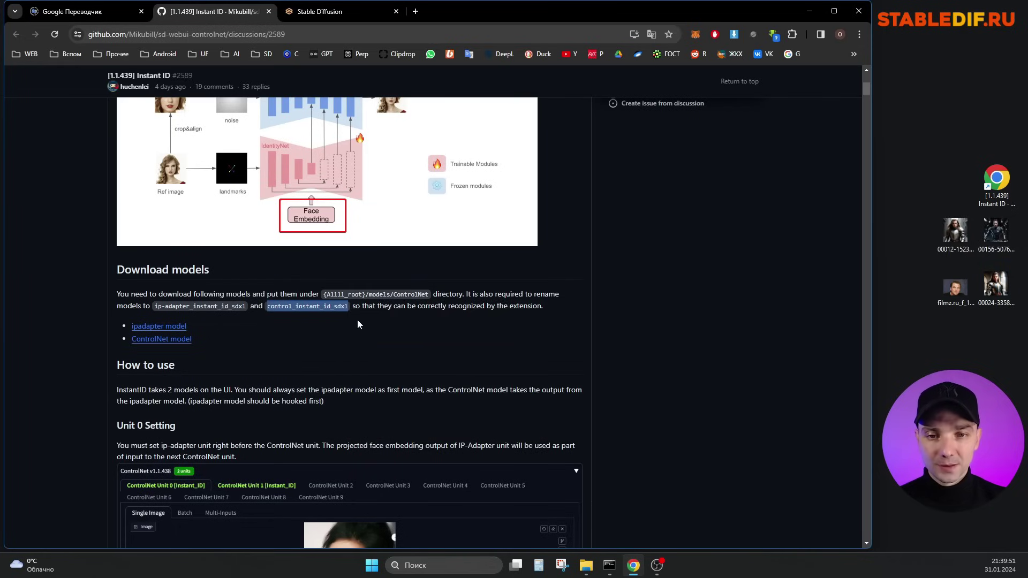
left_click(176, 344)
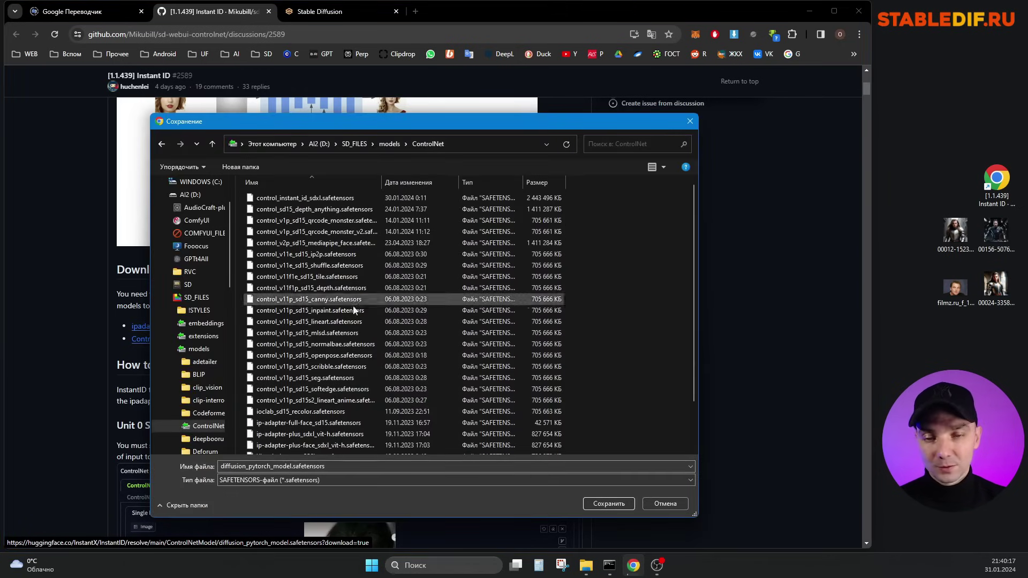
Save the ControlNet model download in the models/ControlNet folder as control_instant_id_sdxl.safetensors.
double_click(296, 466)
left_click(295, 467)
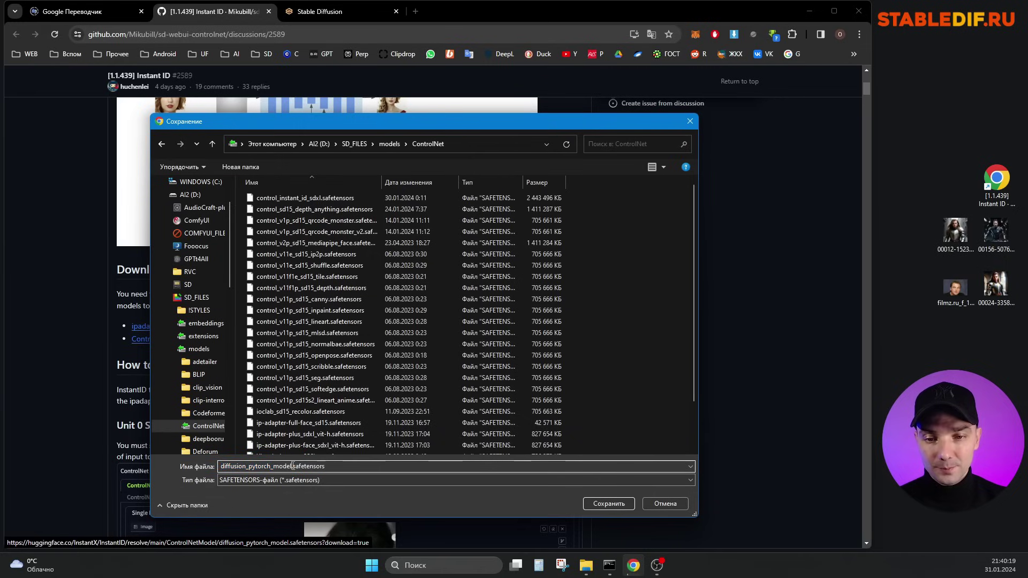
left_click_drag(292, 466, 171, 466)
right_click(244, 467)
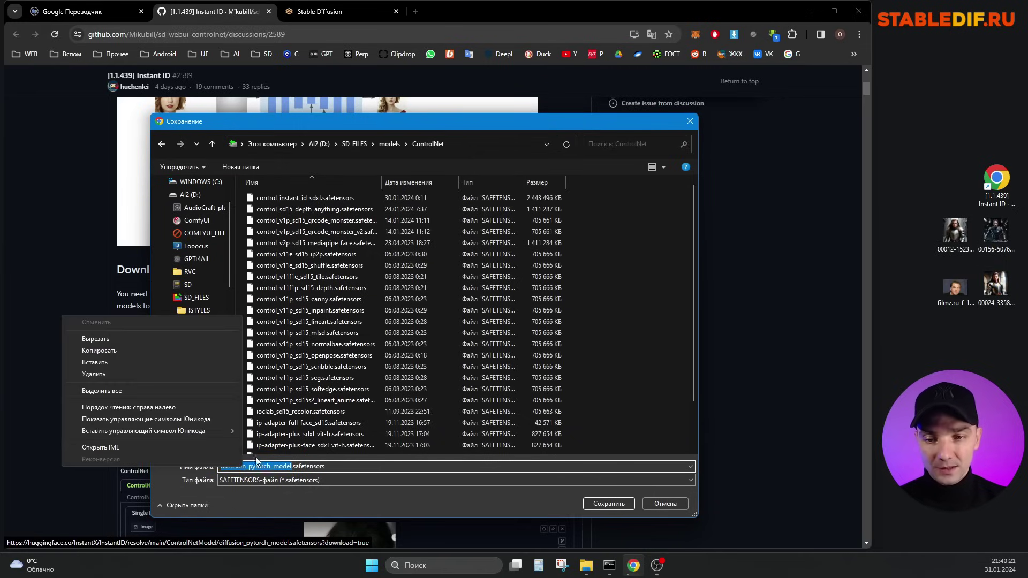
left_click(118, 367)
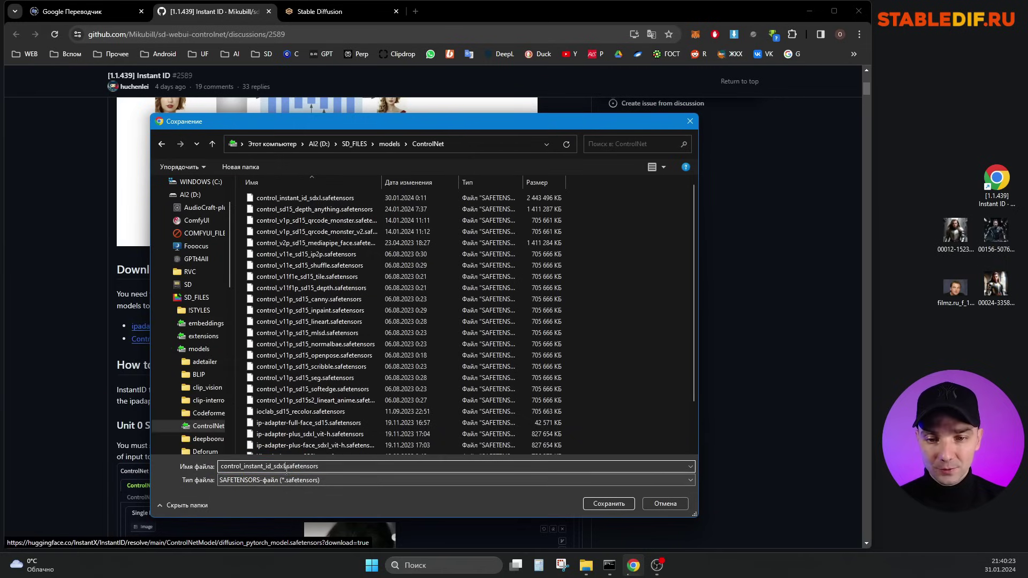
left_click_drag(319, 466, 285, 467)
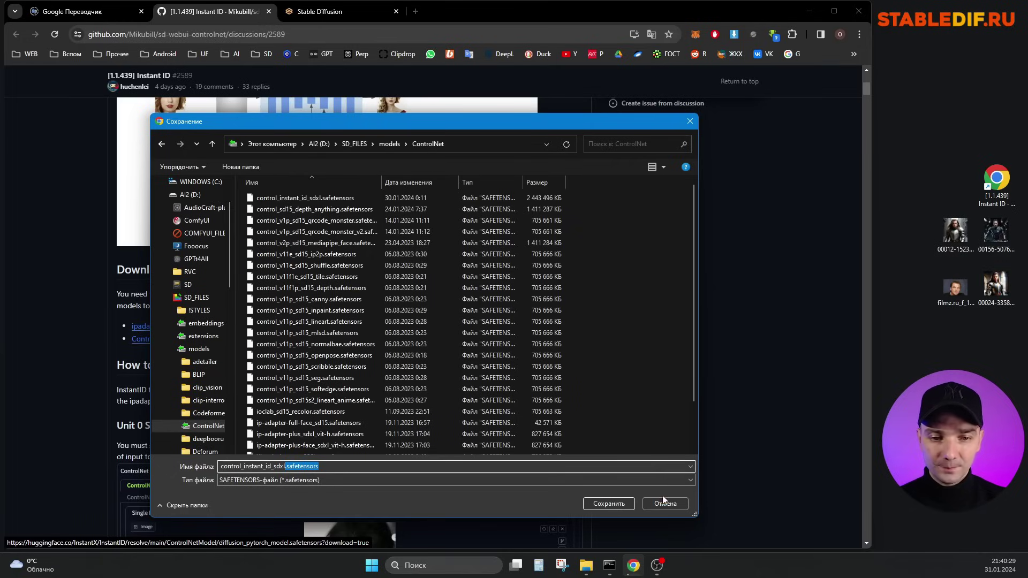
left_click(606, 502)
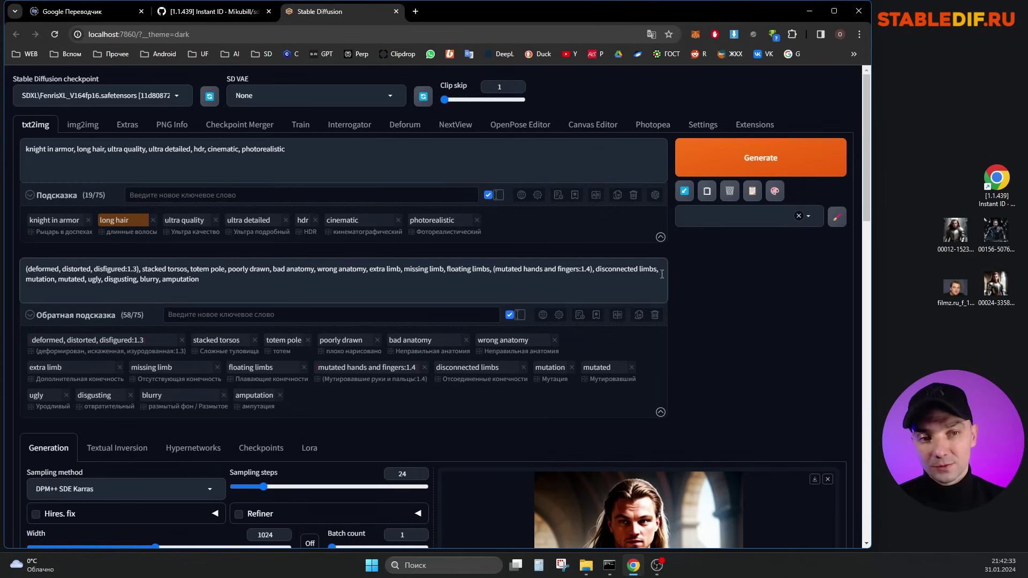
Review the txt2img settings in Stable Diffusion: prompts, sampling steps, sampling method, width, height and CFG scale.
left_click(733, 217)
left_click(456, 287)
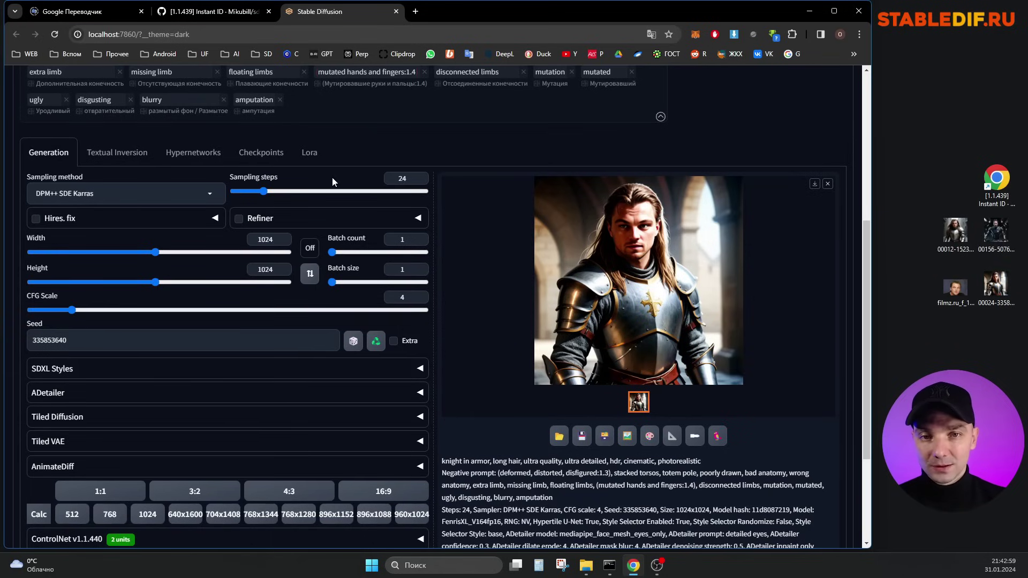
double_click(419, 179)
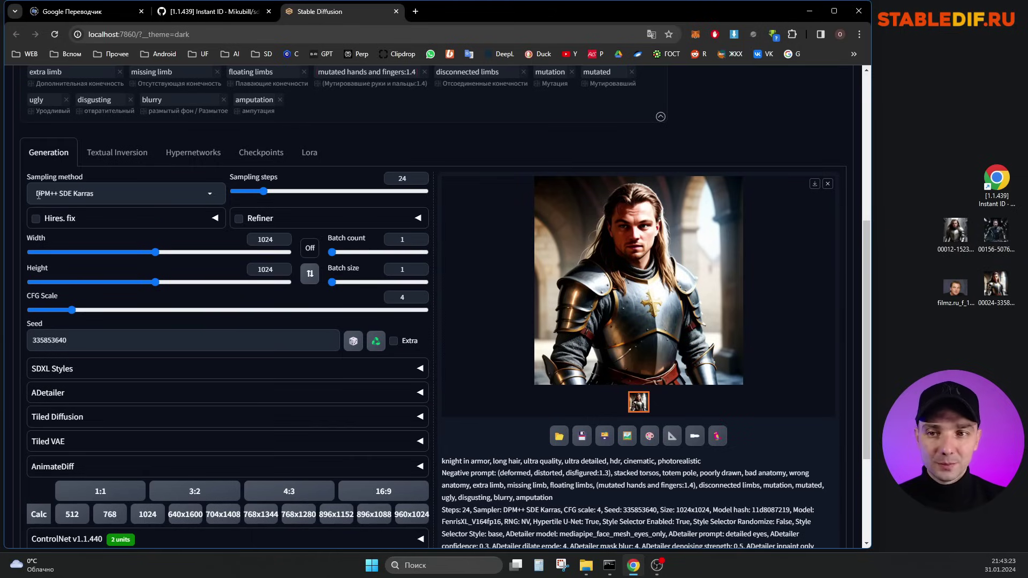
left_click(103, 196)
scroll(86, 233, "up", 1)
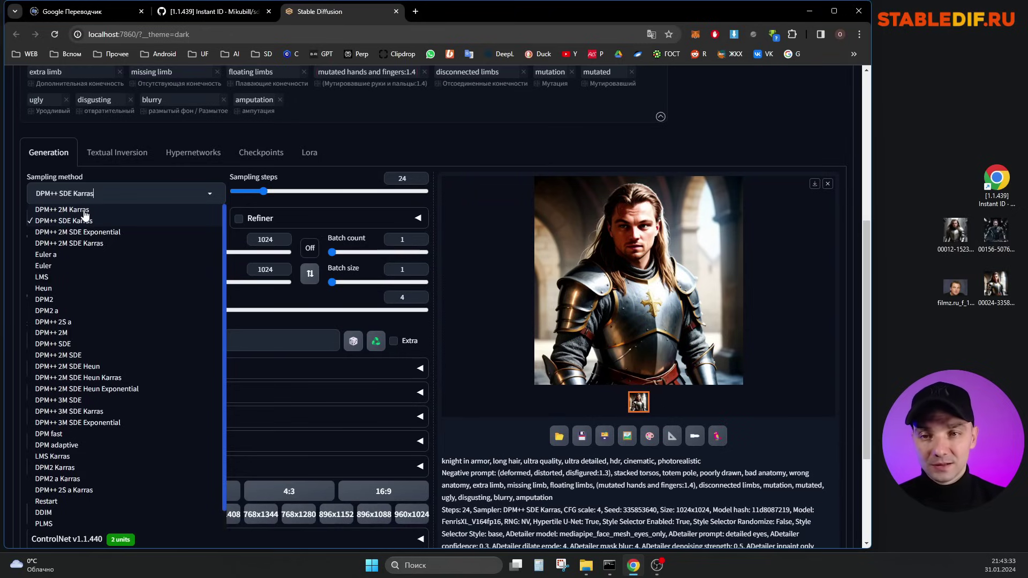
left_click(146, 169)
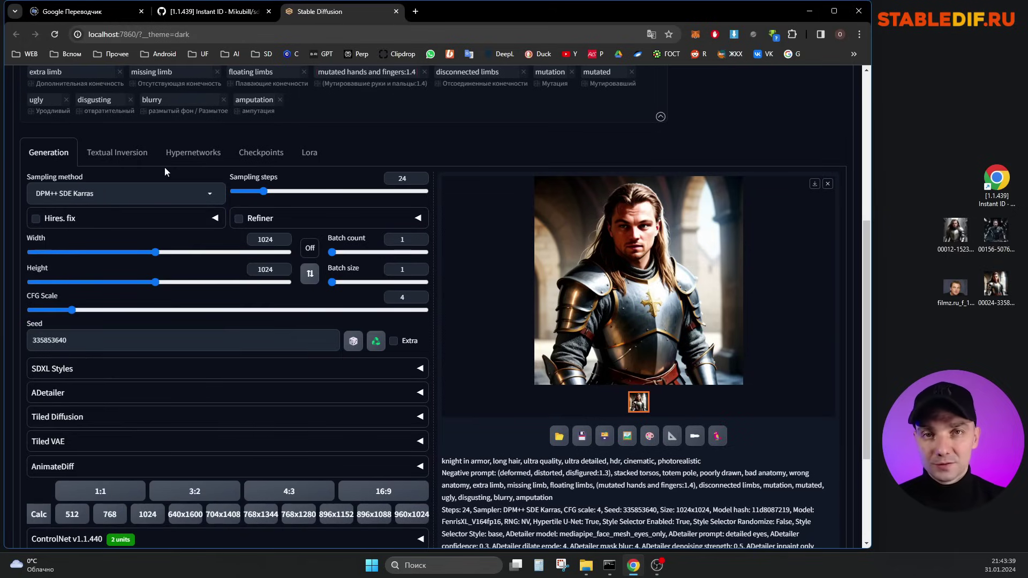
left_click(256, 239)
double_click(258, 269)
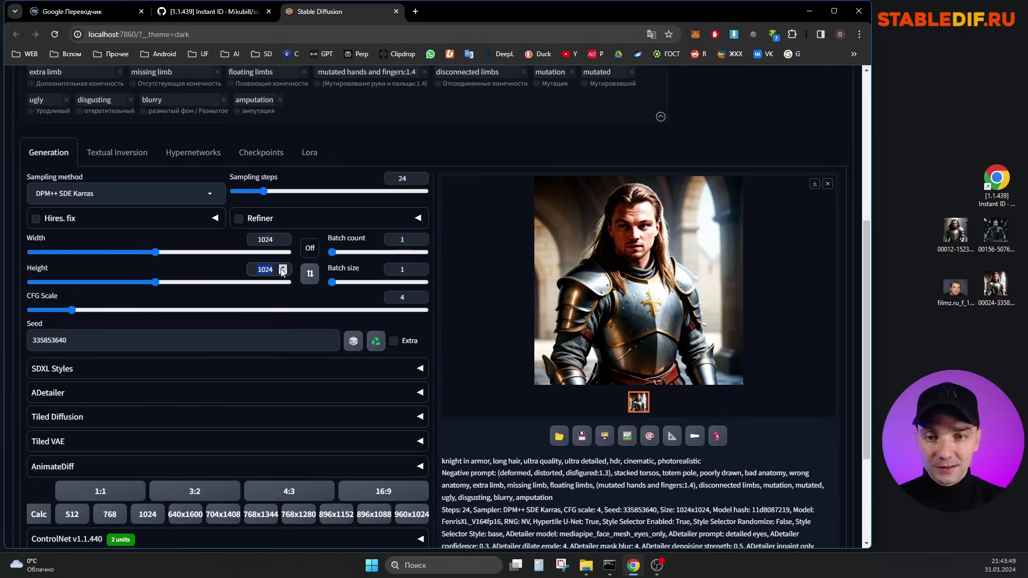
scroll(327, 342, "down", 2)
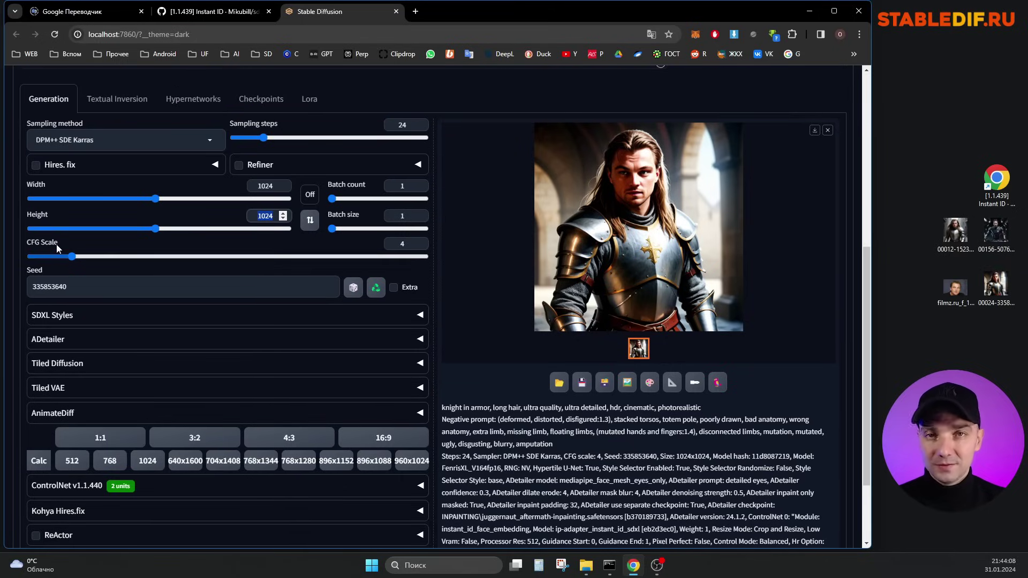
left_click(404, 244)
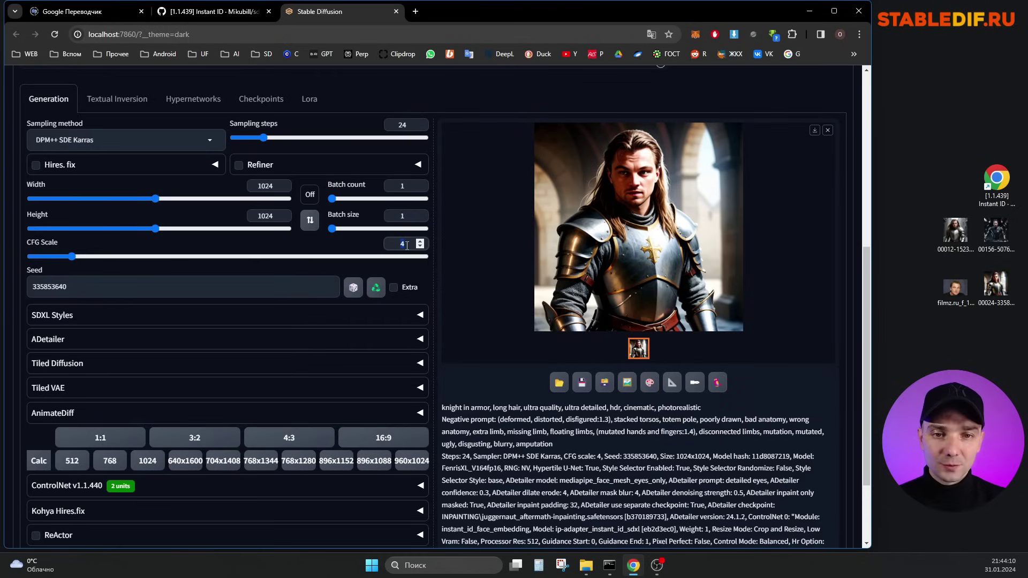
Go back to the Instant ID discussion on GitHub and read its CFG recommendation.
left_click(209, 12)
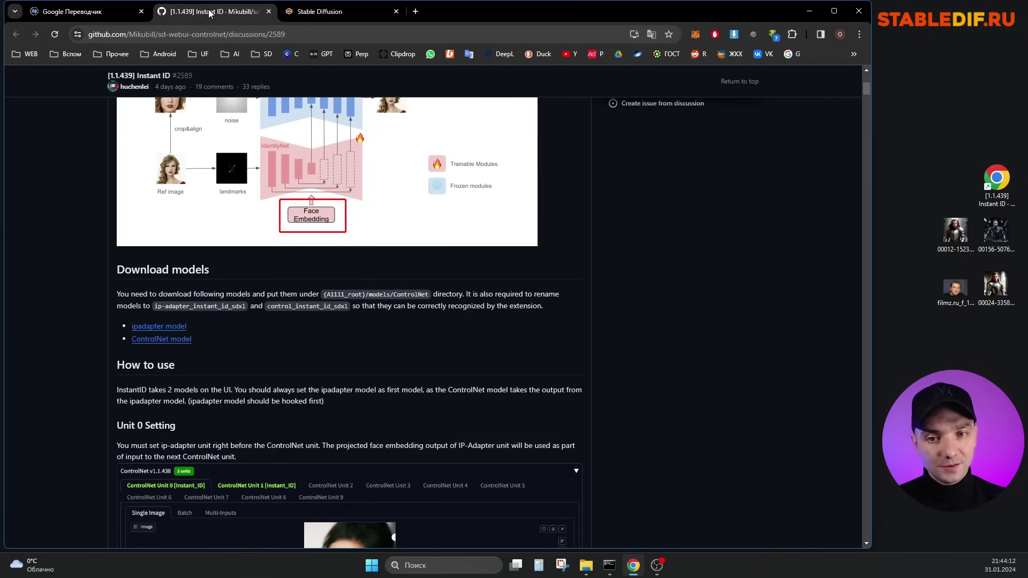
scroll(380, 334, "up", 4)
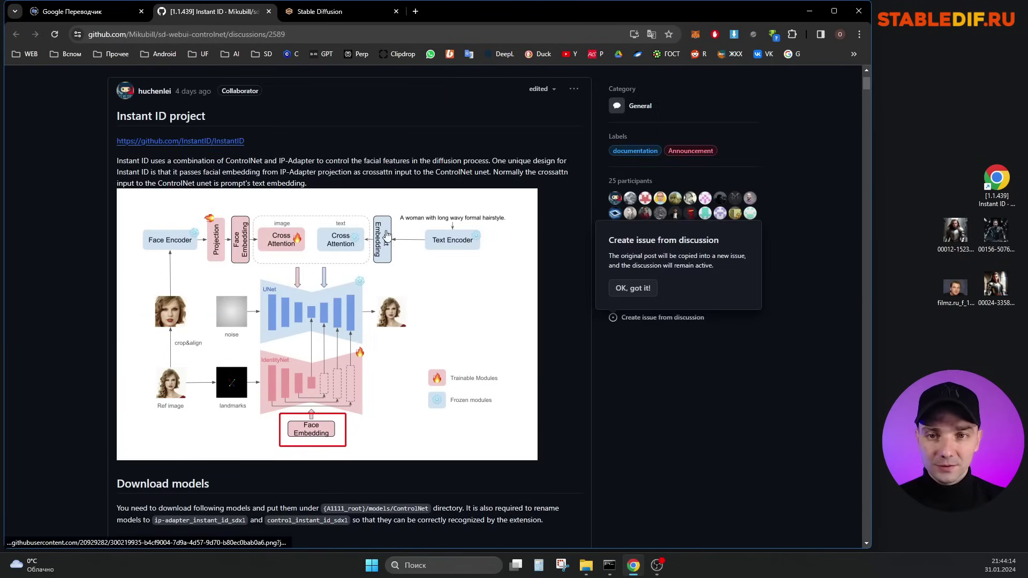
scroll(407, 268, "down", 20)
left_click_drag(116, 228, 344, 274)
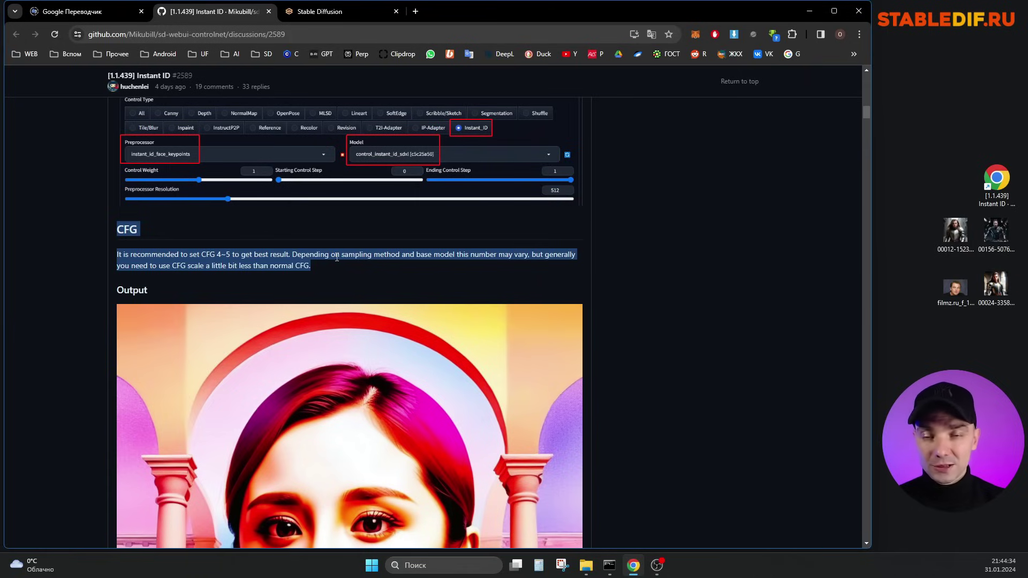
double_click(223, 254)
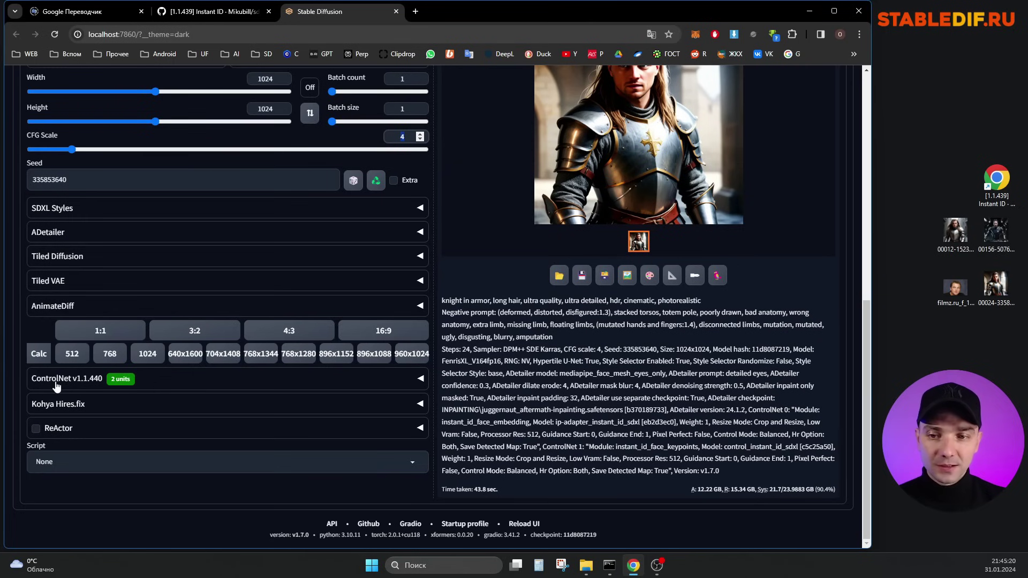
Return to the Stable Diffusion page and expand the ControlNet settings to show Unit 0.
left_click(75, 378)
scroll(247, 300, "down", 3)
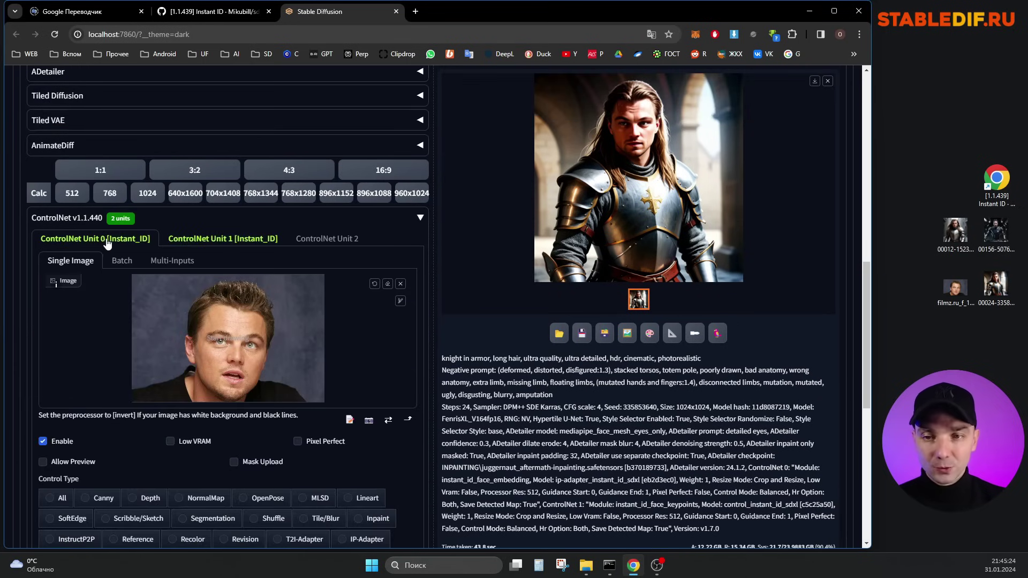
Examine the reference image, control type, preprocessor and model settings of ControlNet Unit 0.
scroll(61, 417, "down", 3)
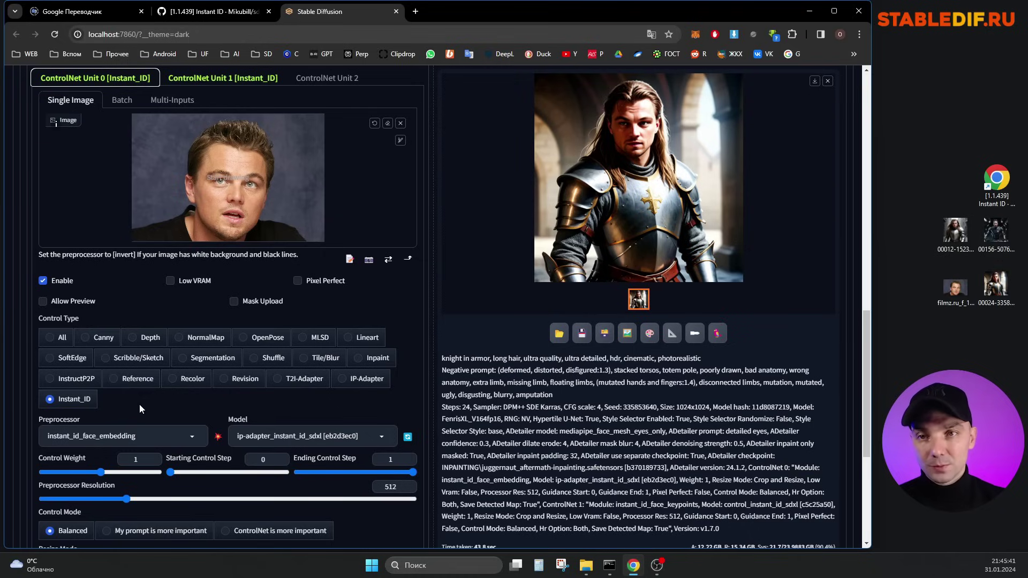
scroll(139, 404, "up", 2)
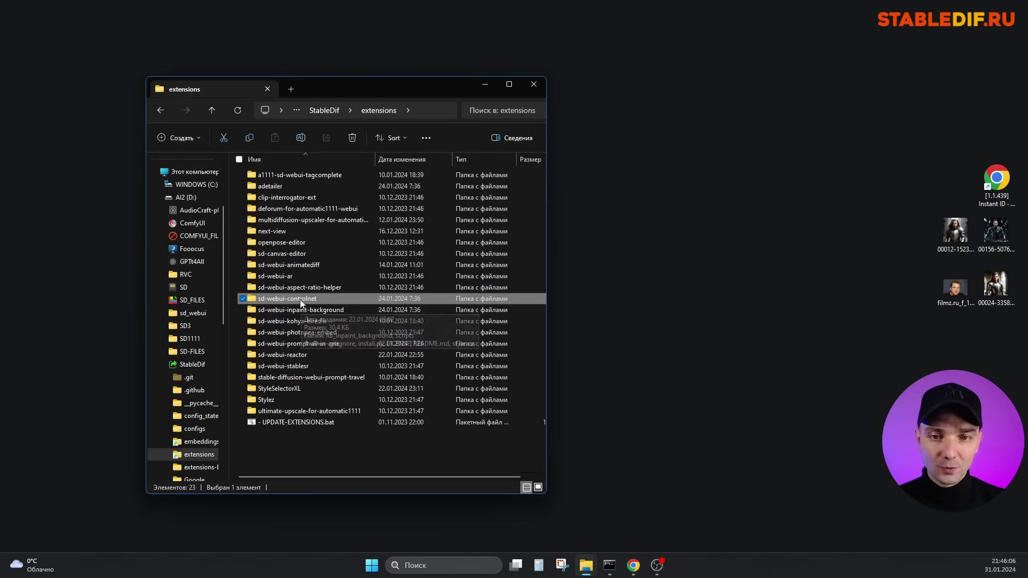
Switch to File Explorer, look inside the sd-webui-controlnet extension folder and return to the extensions folder.
mouse_move(315, 302)
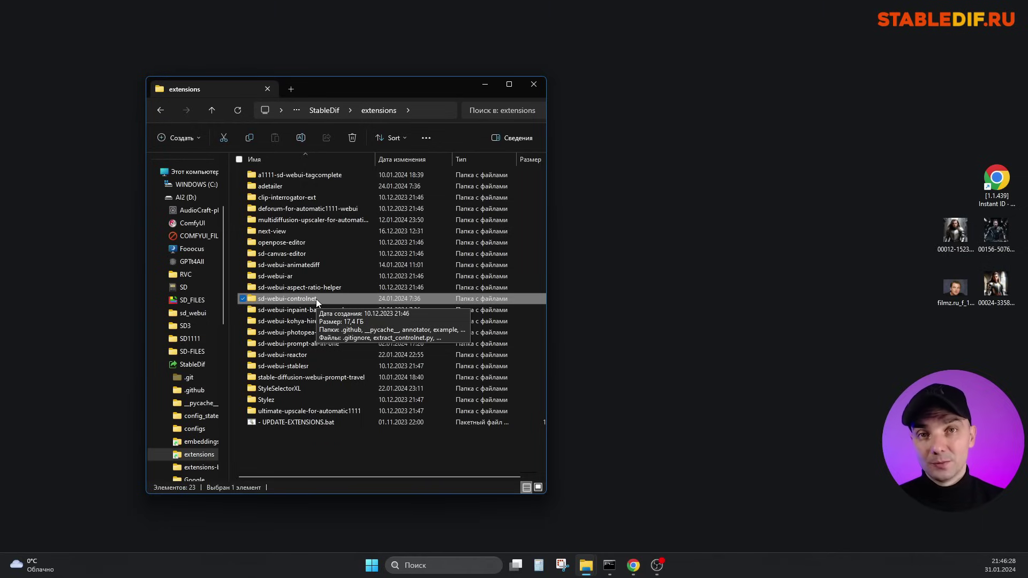
double_click(316, 299)
key("alt+Left")
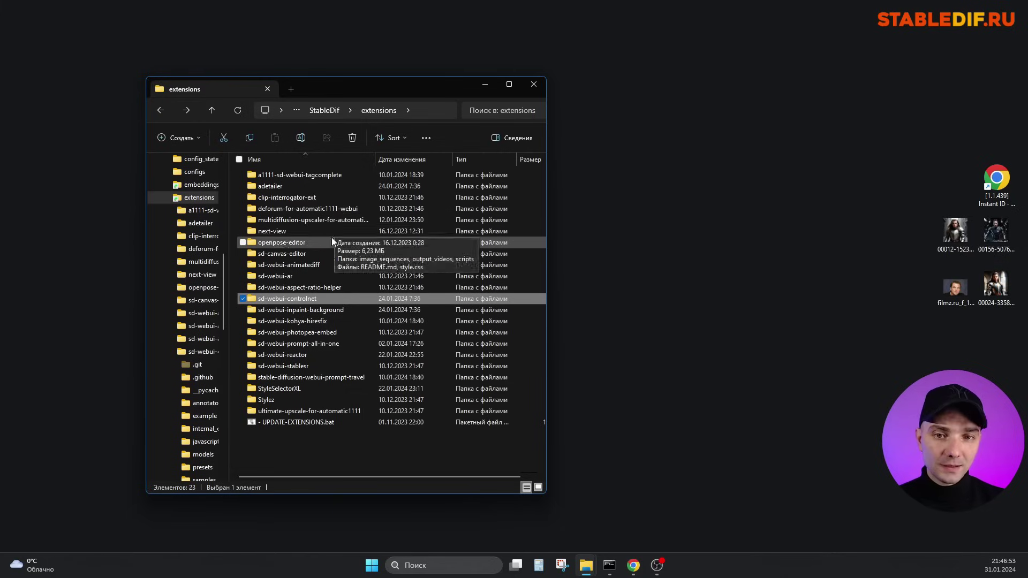
Open the models/ControlNet folder inside StableDif and look through its model files.
left_click(326, 111)
double_click(281, 321)
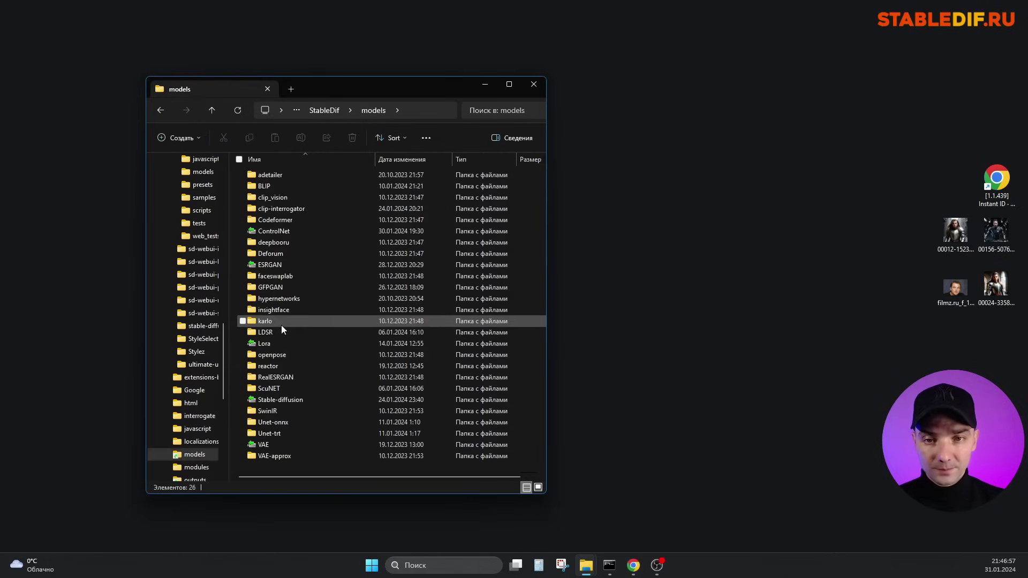
double_click(285, 234)
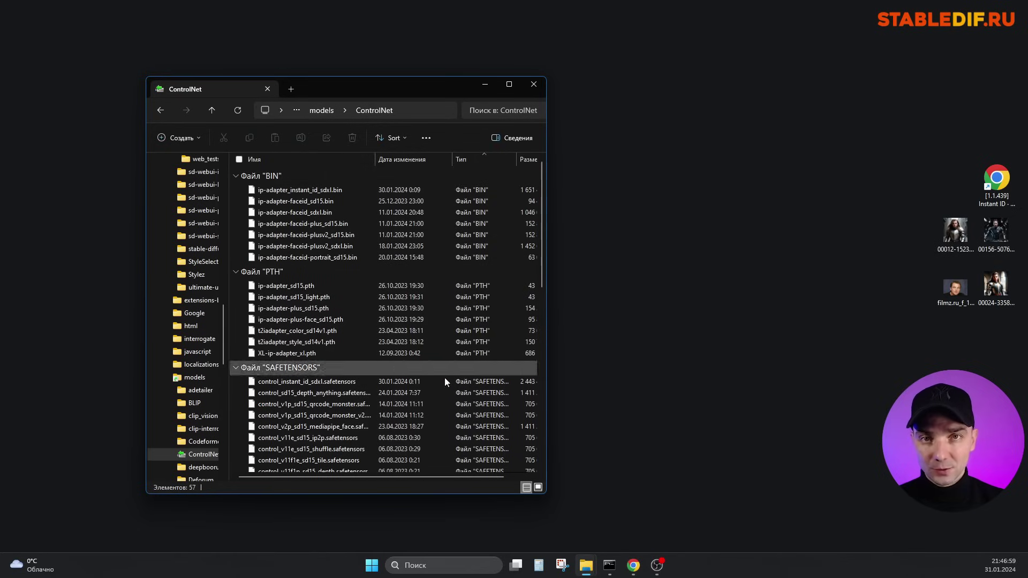
scroll(378, 365, "down", 5)
scroll(379, 364, "down", 5)
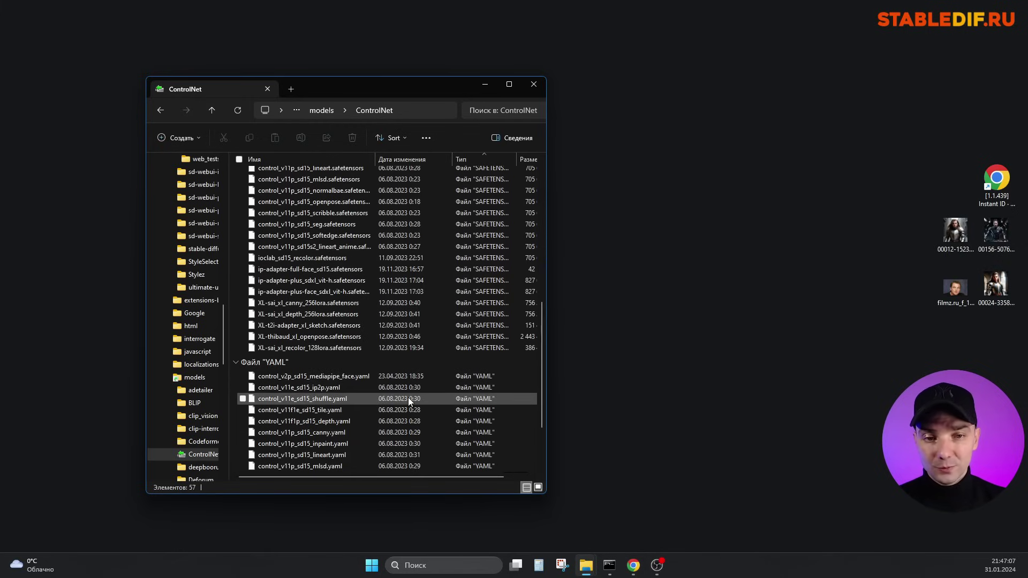
scroll(407, 390, "up", 5)
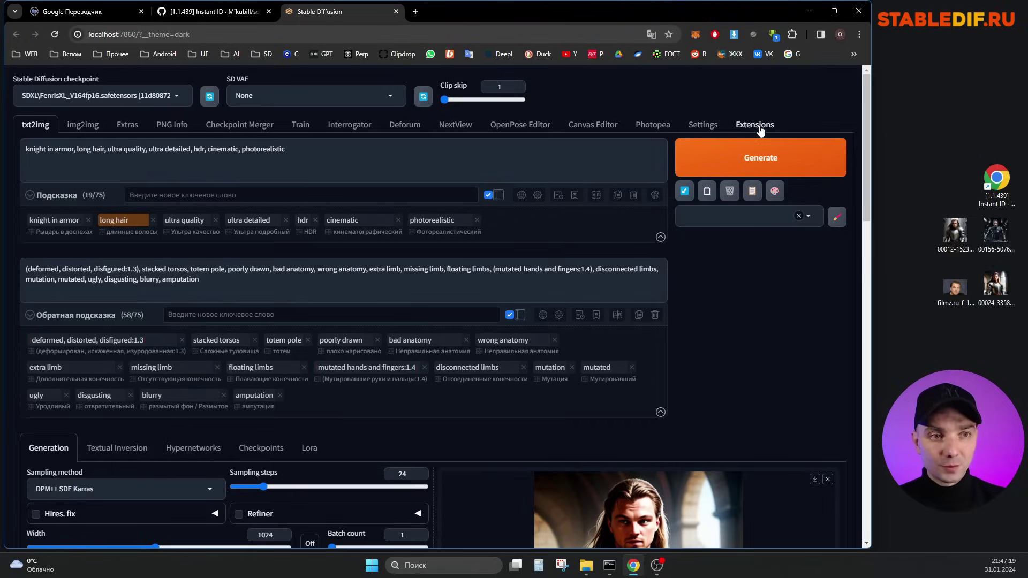
Back in Stable Diffusion, load the available extensions, order them by stars including installed ones, and open the installed extensions.
left_click(763, 128)
left_click(89, 148)
left_click(99, 173)
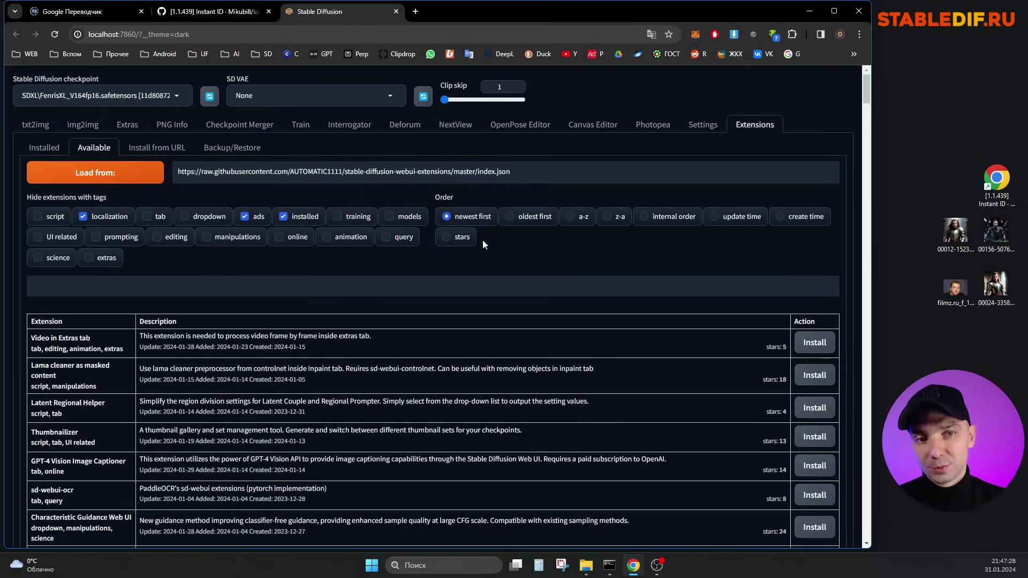
left_click(457, 238)
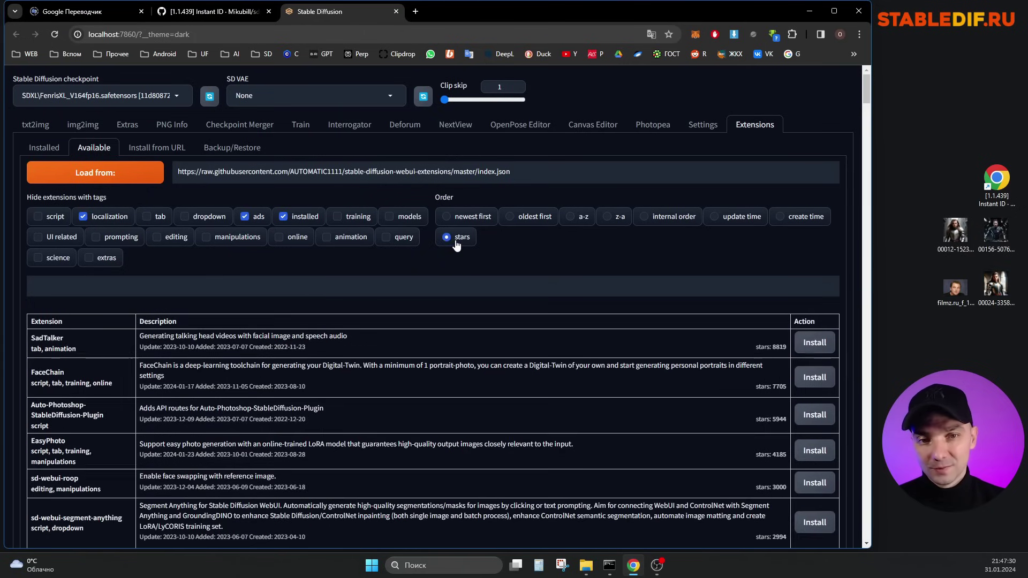
left_click(284, 217)
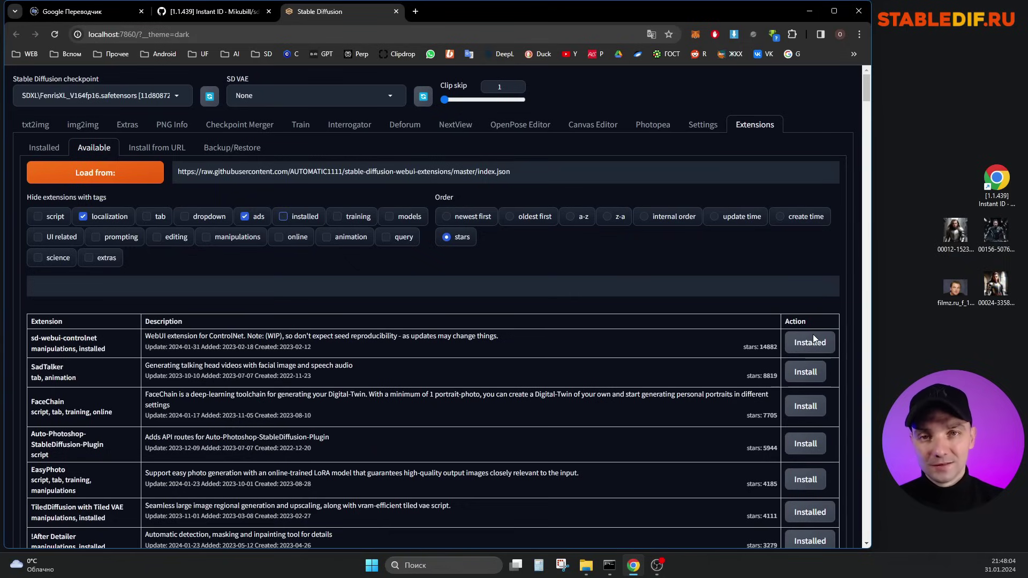
left_click(37, 152)
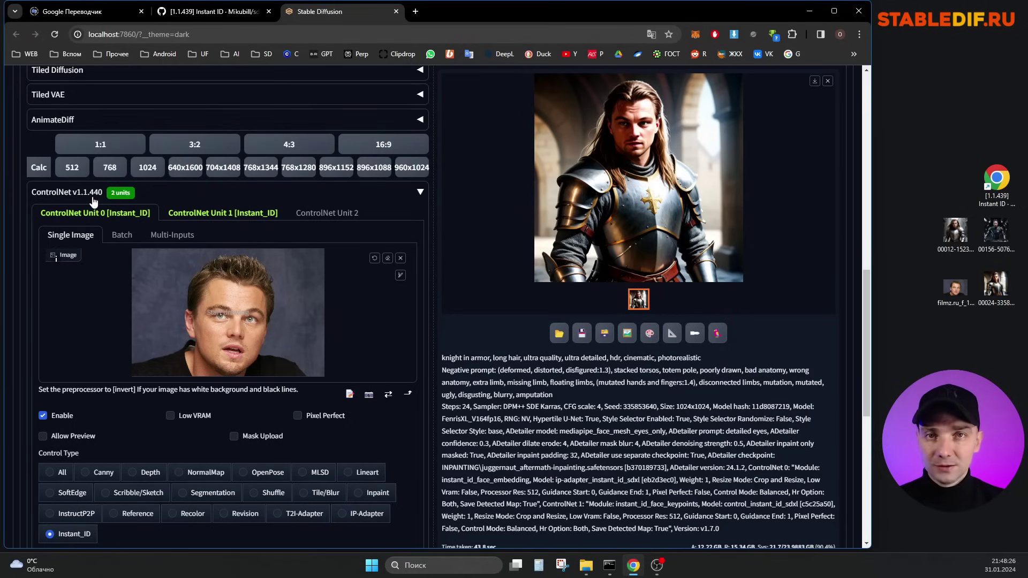
In ControlNet Unit 0, choose the instant_id_face_embedding preprocessor and the ip-adapter_instant_id_sdxl model.
scroll(104, 204, "up", 1)
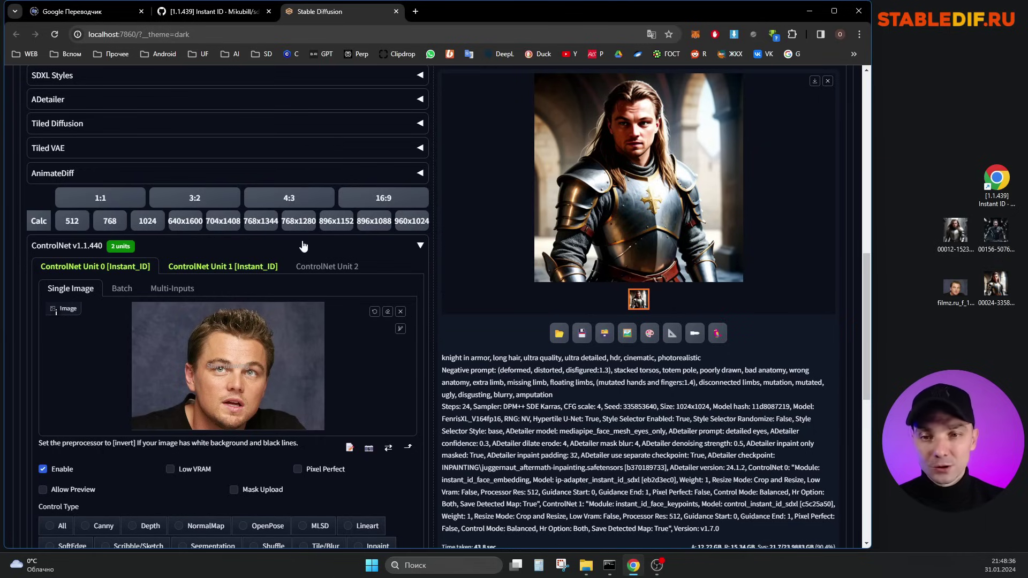
scroll(301, 243, "down", 3)
scroll(301, 238, "down", 2)
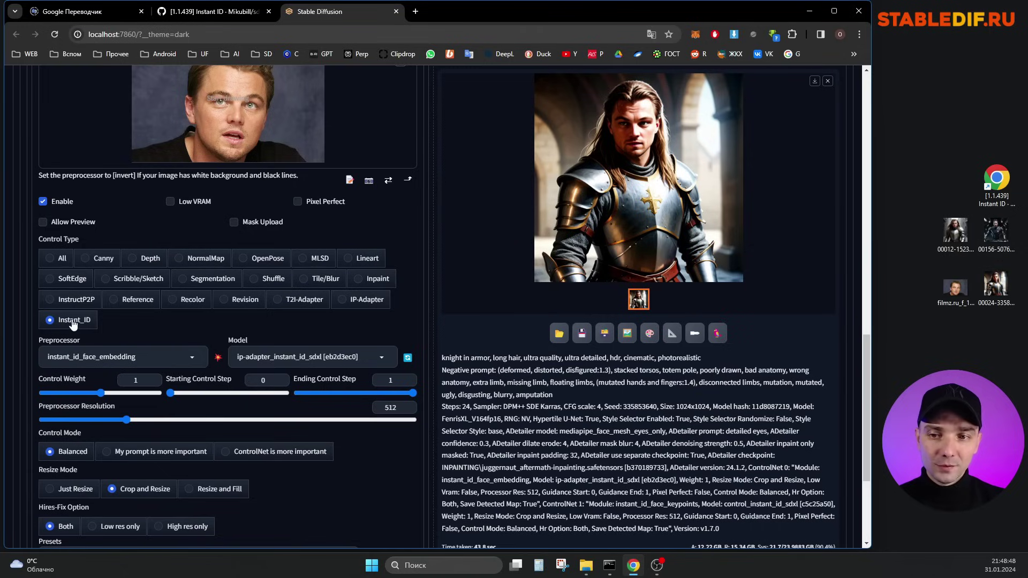
left_click(164, 359)
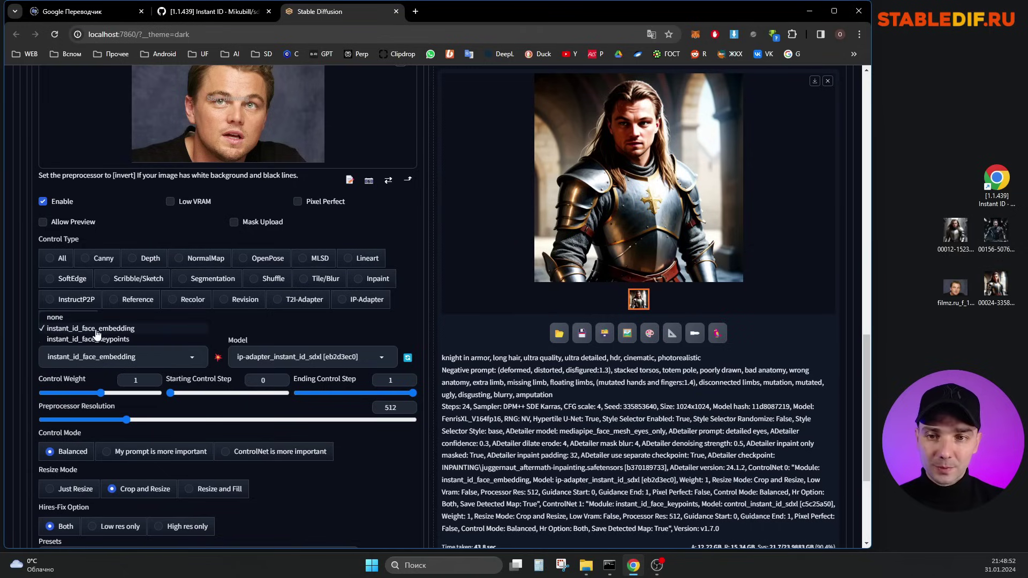
left_click(127, 329)
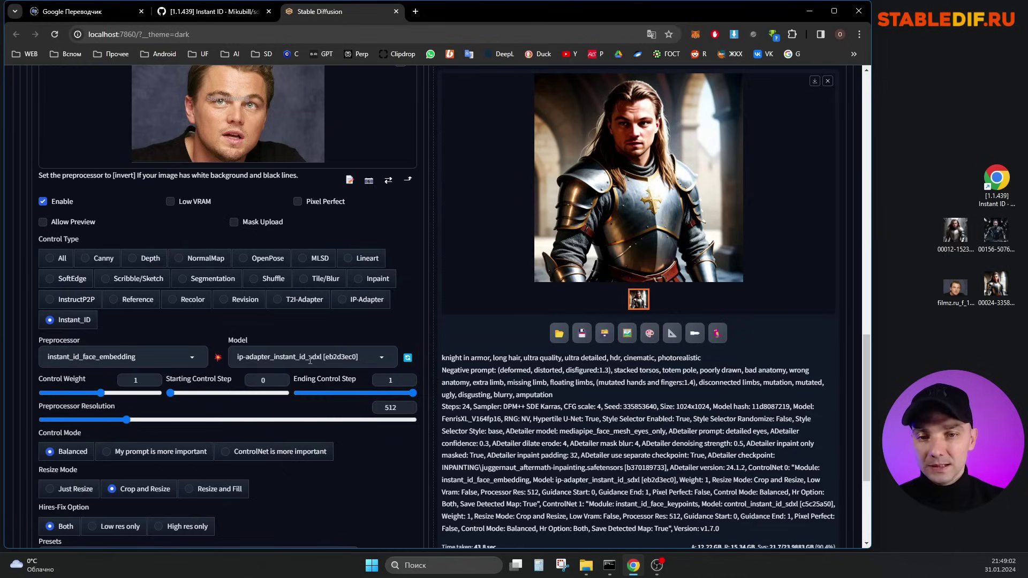
left_click(324, 366)
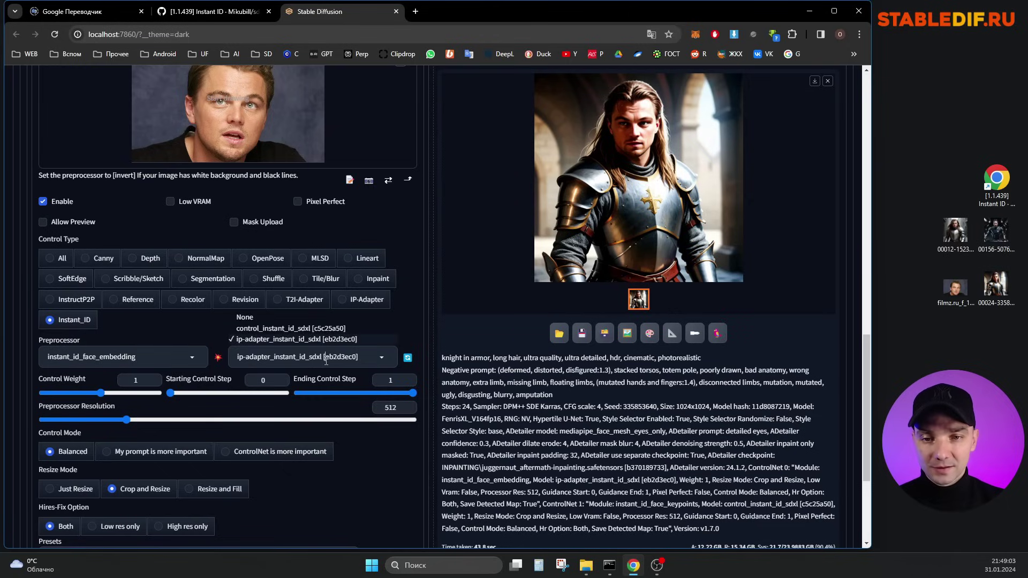
left_click(272, 340)
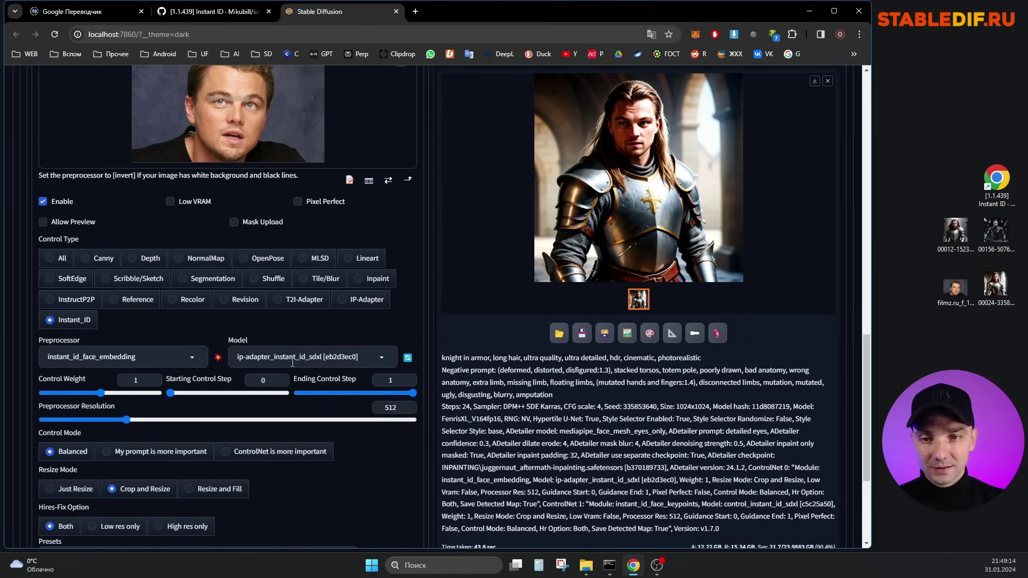
Review Unit 0's reference image, control weight, starting and ending control steps, and control mode.
scroll(249, 234, "up", 2)
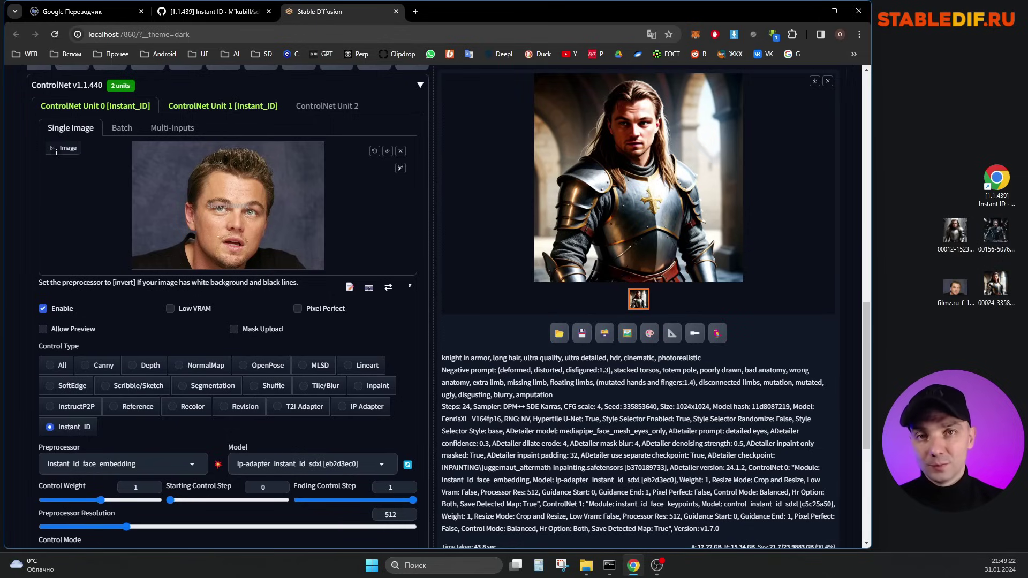
scroll(290, 377, "down", 3)
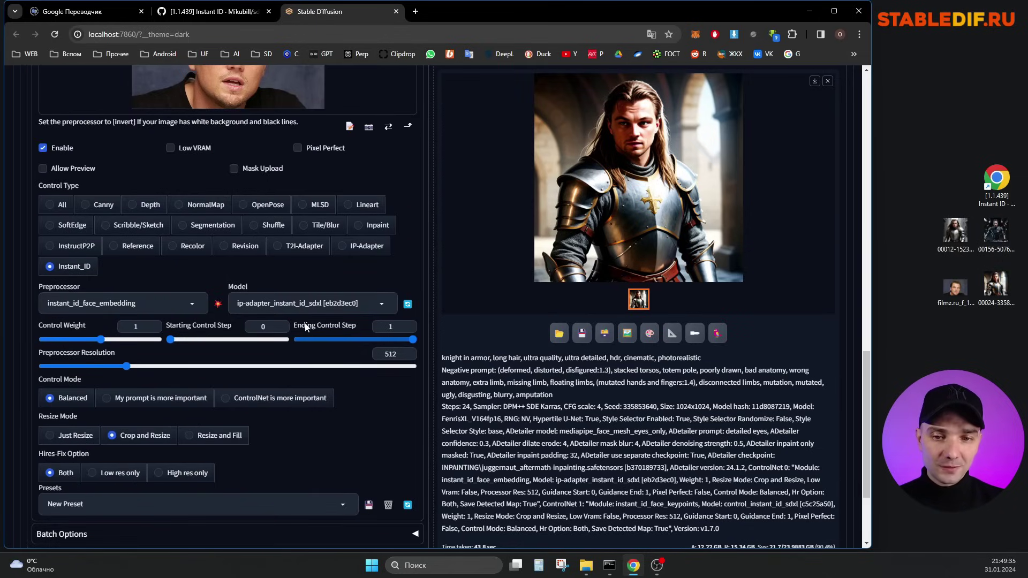
double_click(392, 327)
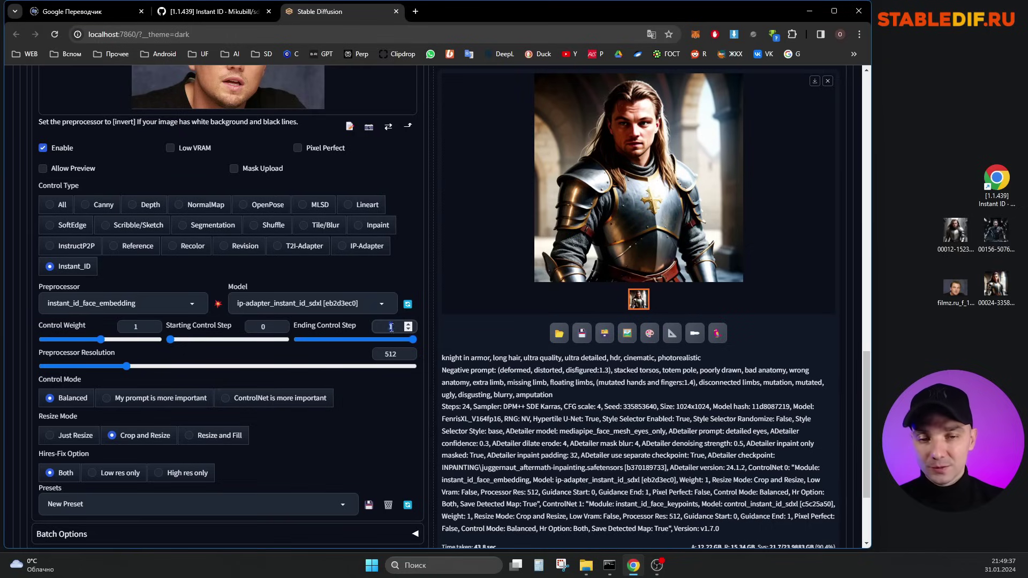
left_click_drag(415, 339, 392, 340)
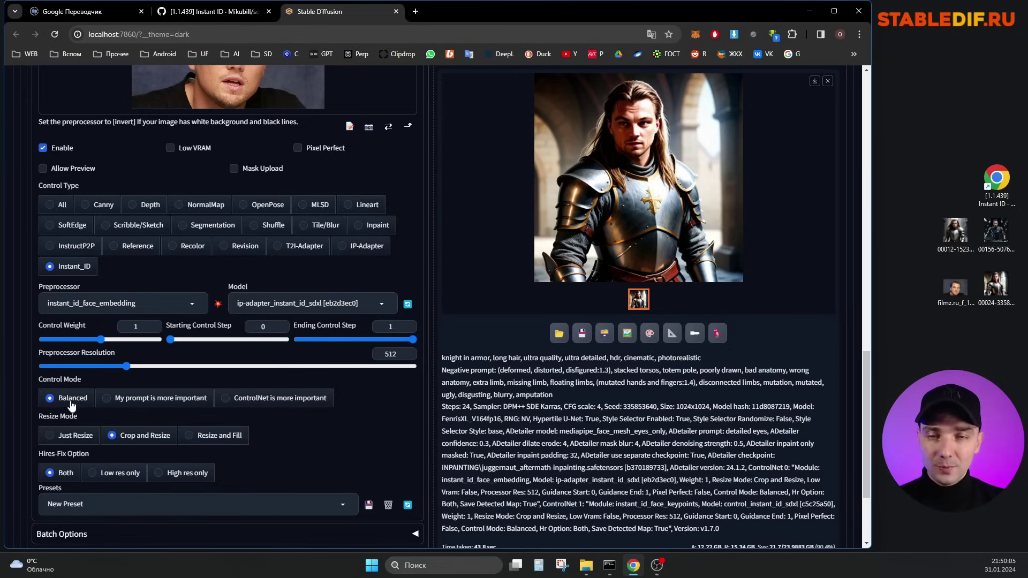
scroll(235, 228, "up", 5)
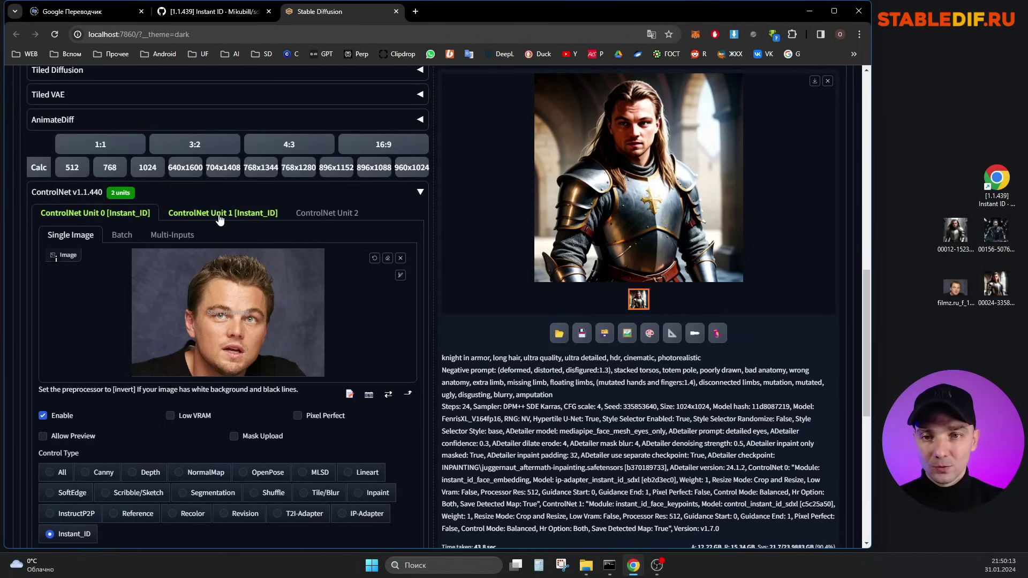
In ControlNet Unit 1, review the pose image and instant_id_face_keypoints preprocessor, and choose the control_instant_id_sdxl model.
left_click(216, 216)
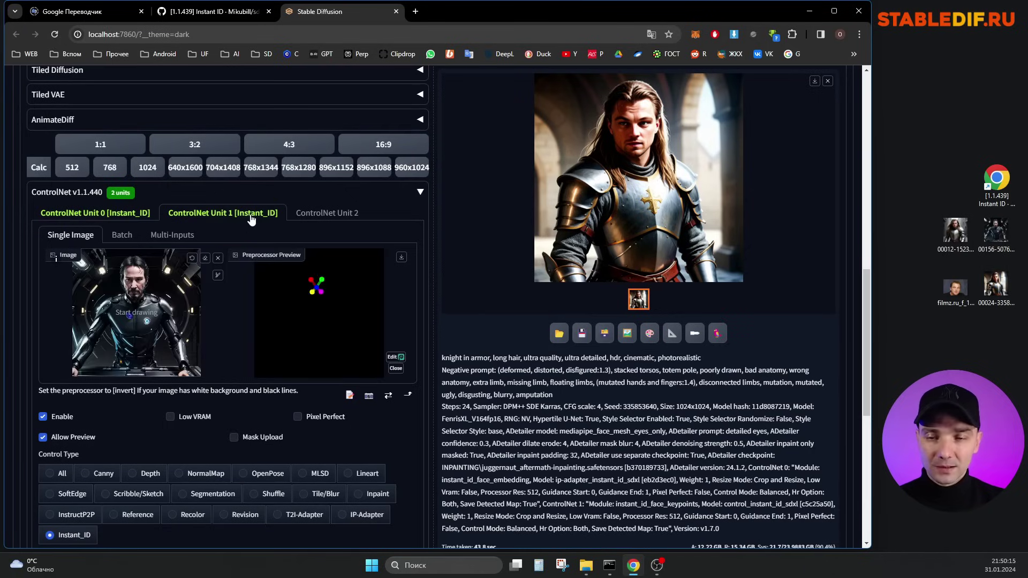
scroll(246, 217, "down", 1)
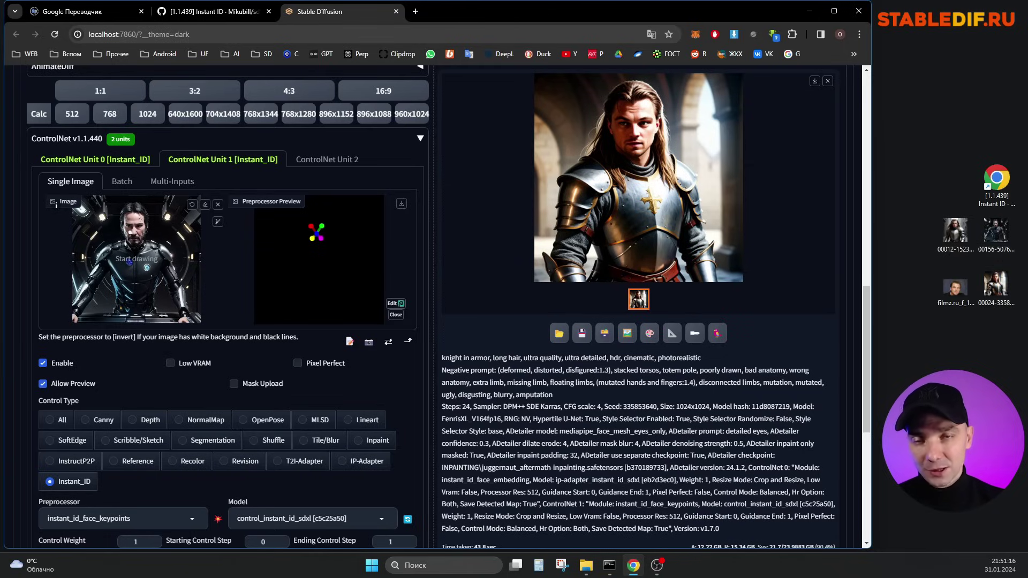
scroll(83, 413, "down", 2)
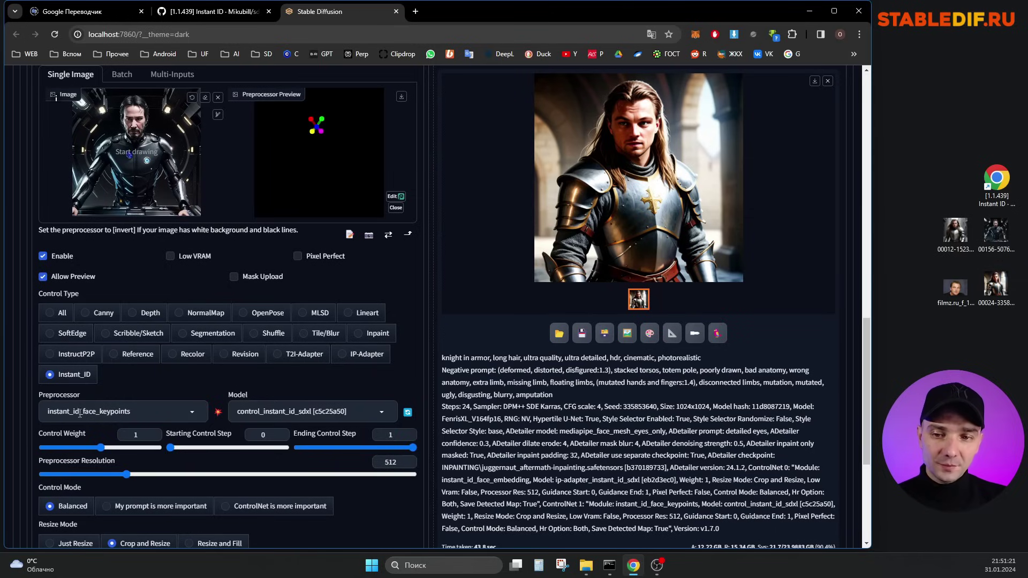
left_click(257, 417)
left_click(269, 383)
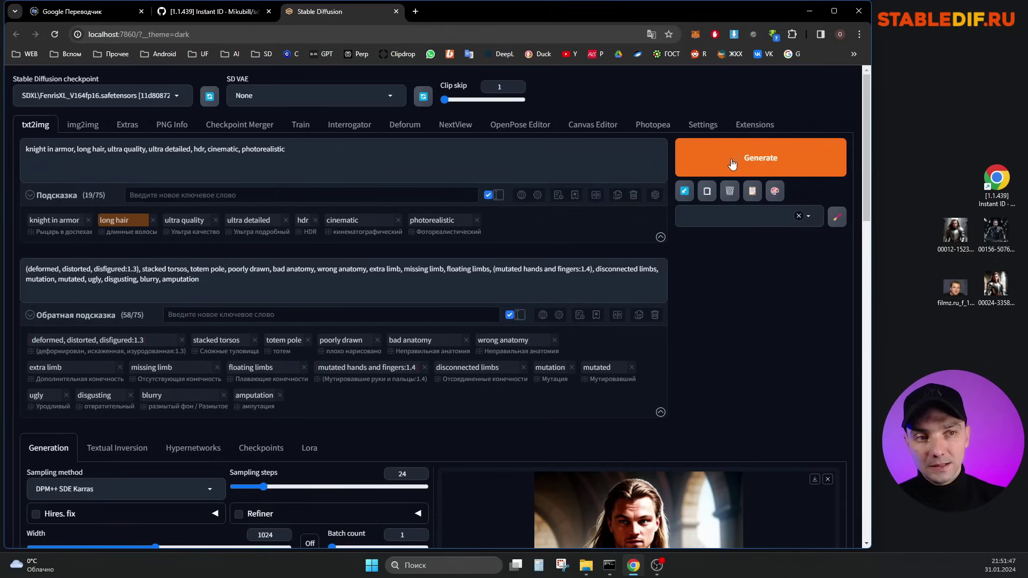
Generate the knight image with both ControlNet units, inspect the result at full size and close the preview.
left_click(776, 158)
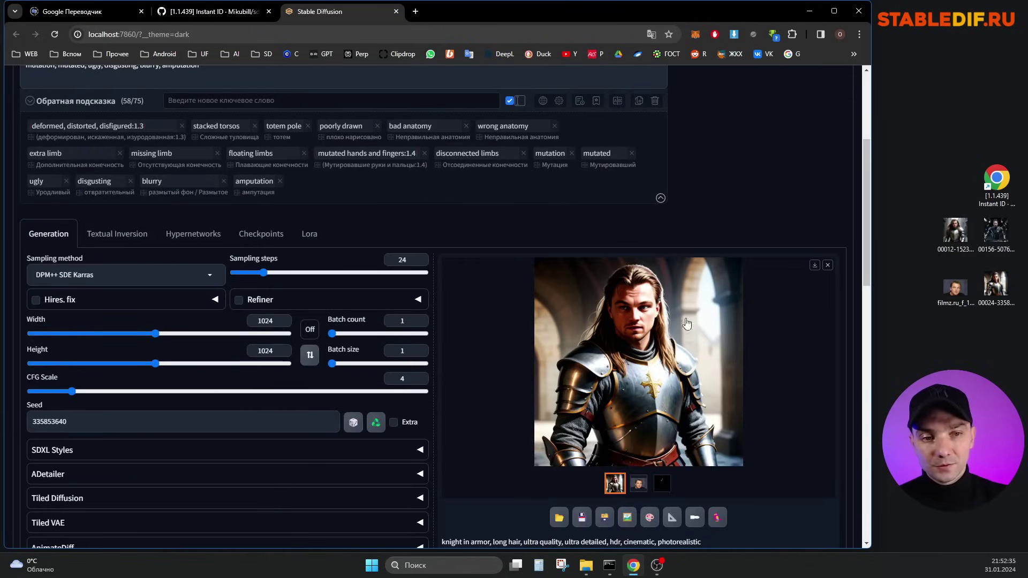
left_click(644, 367)
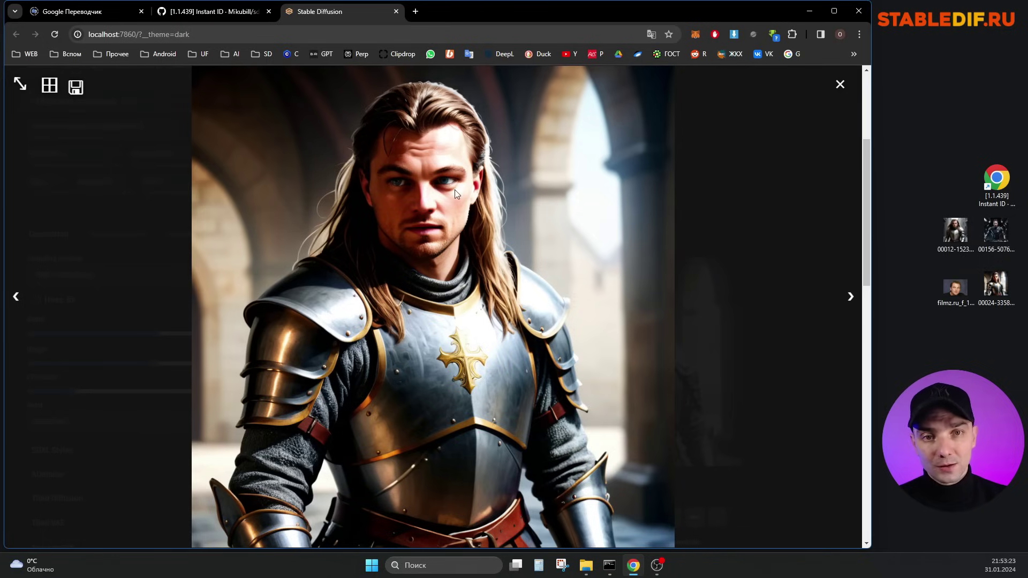
left_click(840, 85)
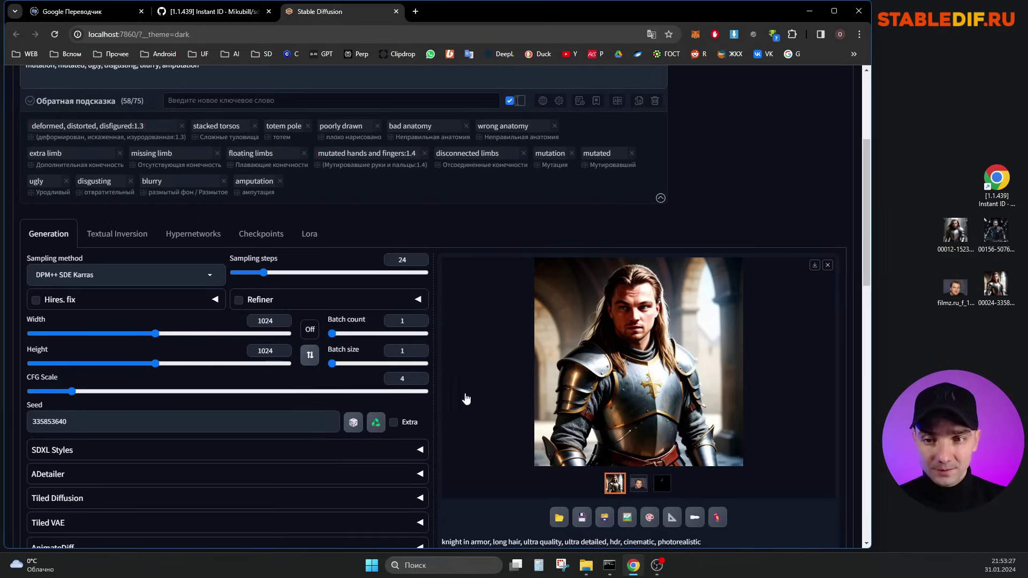
Load the available extensions, search them for "after detailer" and open the installed extensions.
scroll(458, 352, "down", 3)
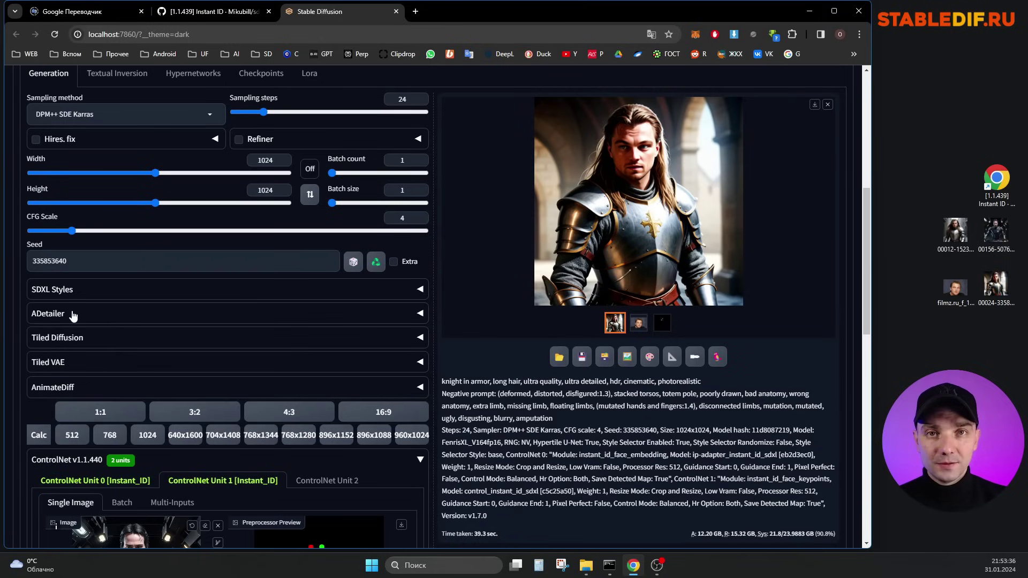
scroll(517, 313, "up", 7)
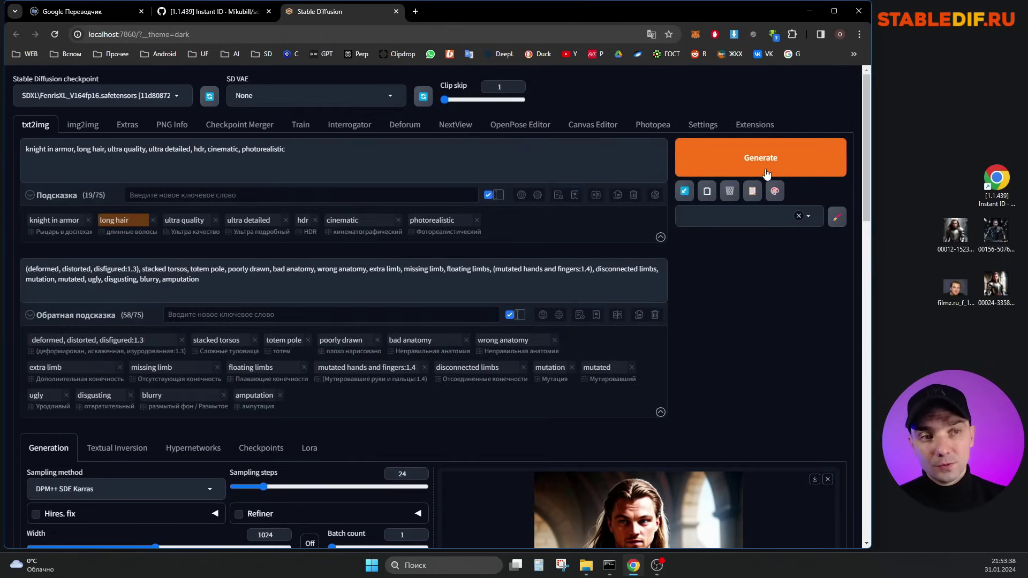
left_click(755, 125)
left_click(101, 148)
left_click(127, 182)
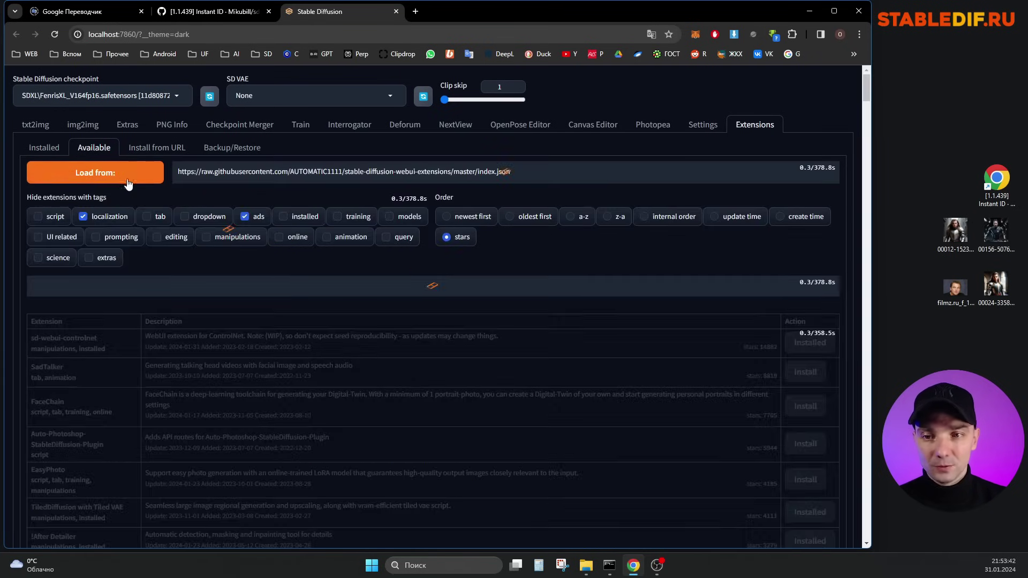
left_click_drag(81, 287, 32, 289)
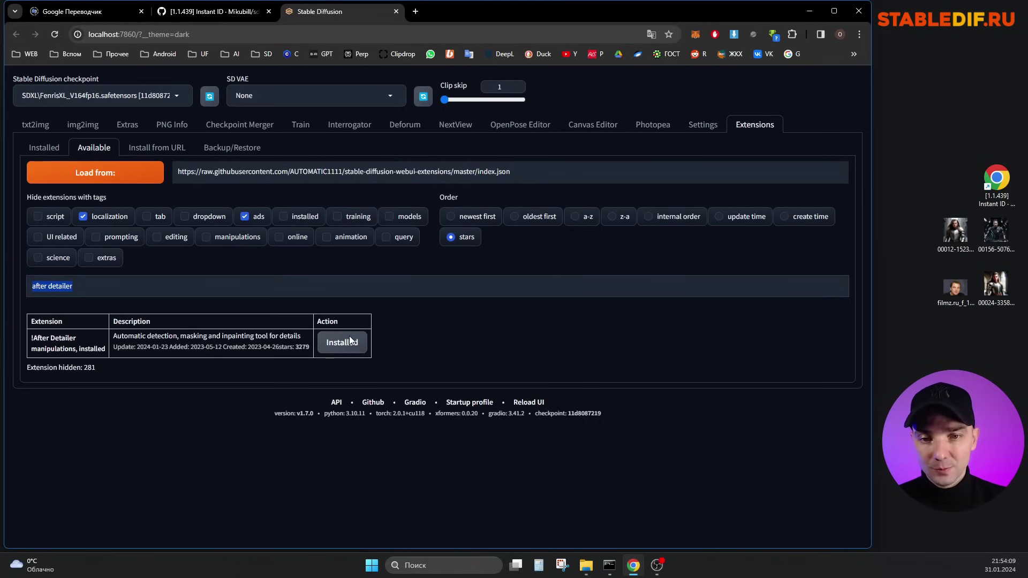
left_click(24, 150)
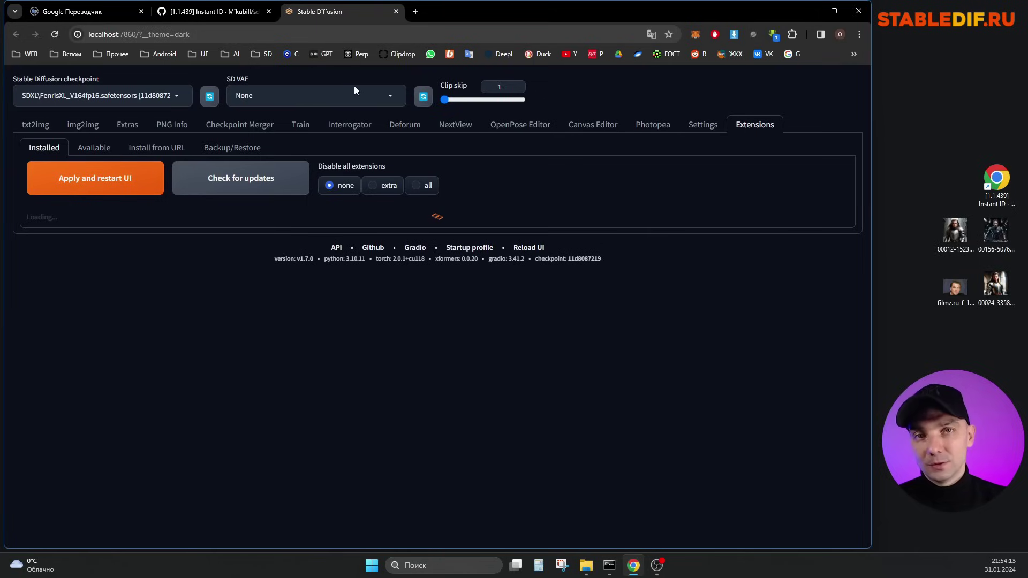
Return to text-to-image generation and enable ADetailer for the knight image.
left_click(43, 130)
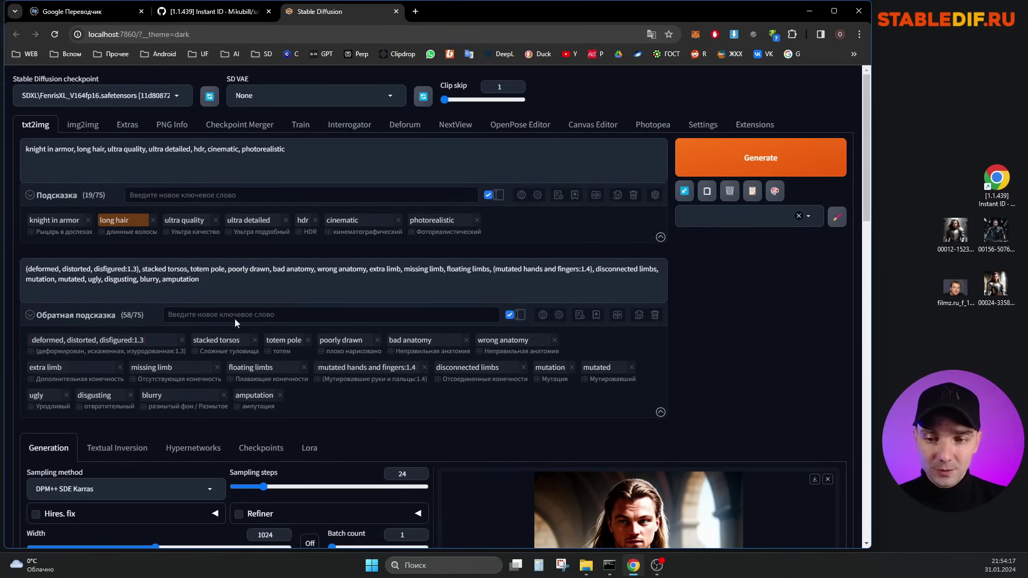
mouse_move(331, 332)
scroll(331, 332, "down", 7)
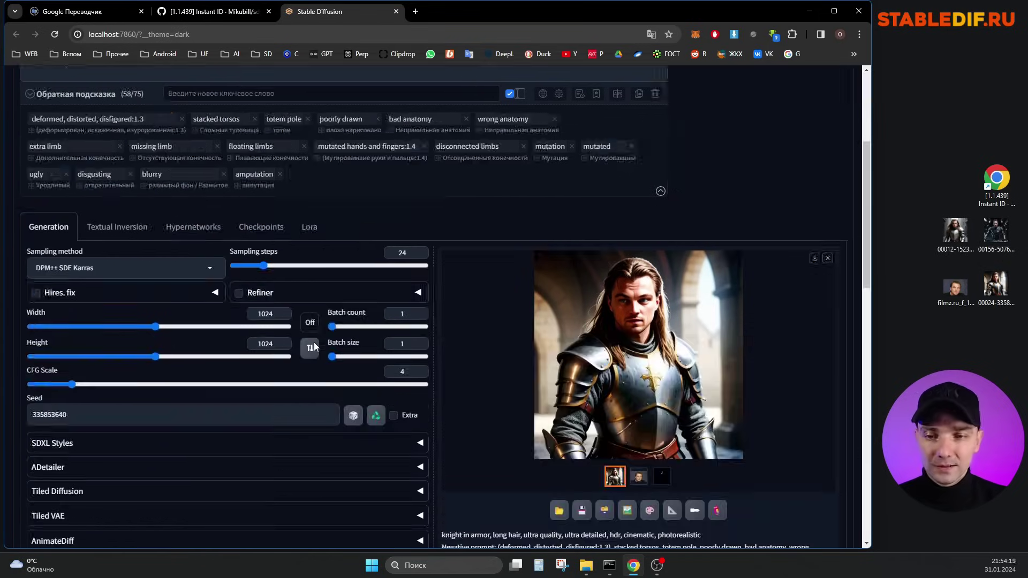
left_click(73, 317)
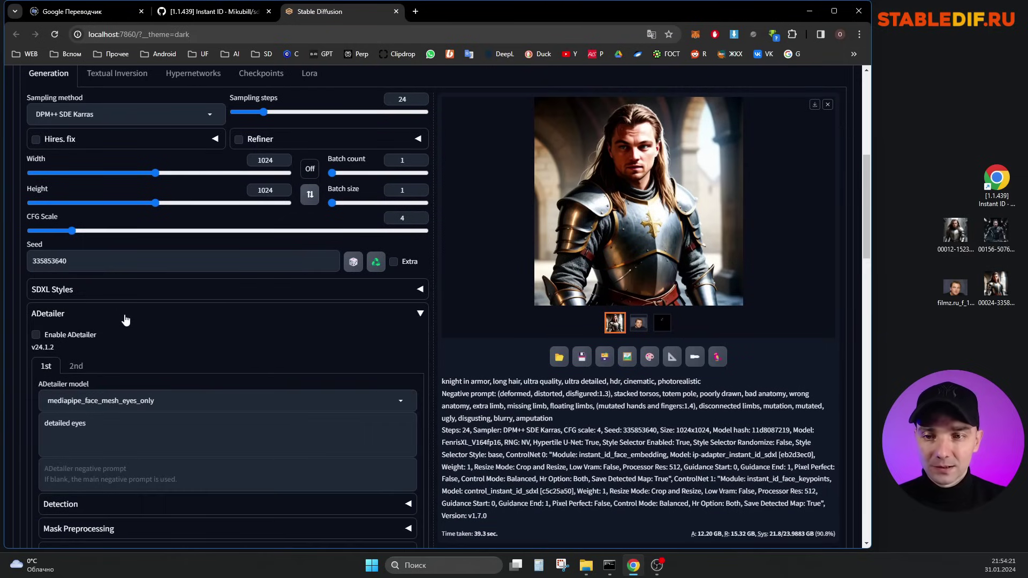
left_click(68, 339)
scroll(145, 335, "down", 2)
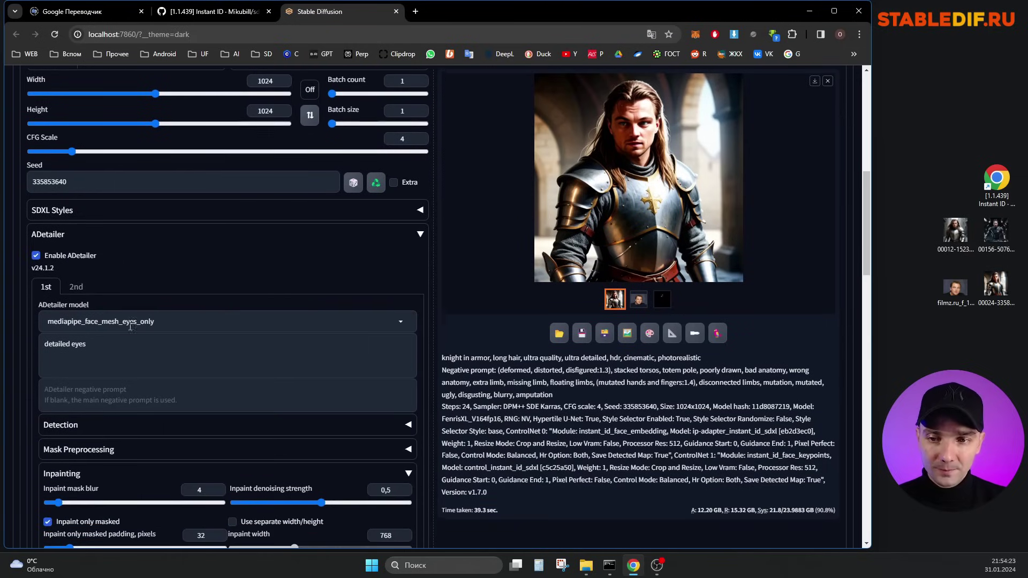
Choose mediapipe_face_mesh_eyes_only as the first ADetailer model and review its "detailed eyes" prompt.
left_click(155, 294)
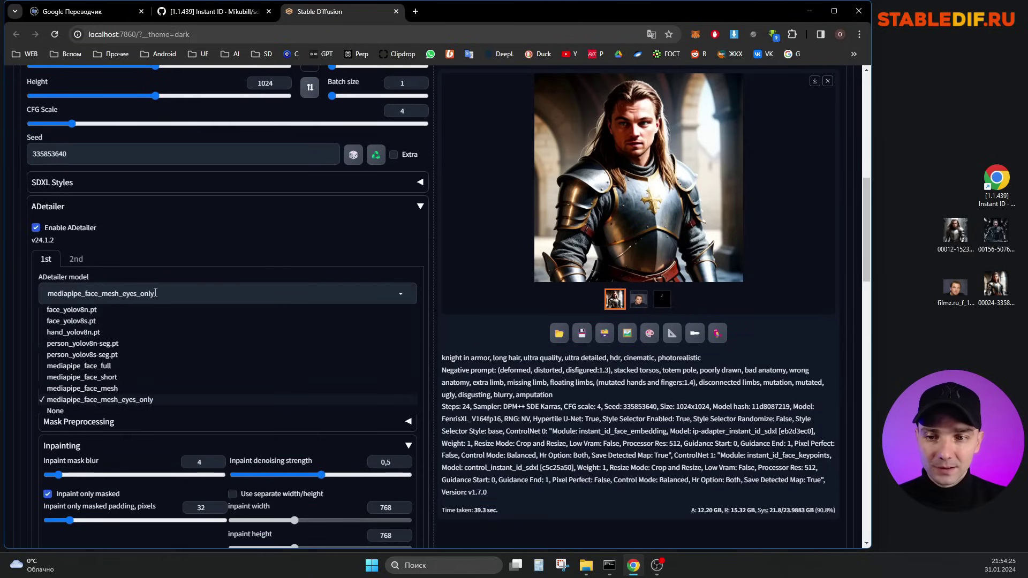
left_click(139, 401)
left_click_drag(99, 316, 43, 316)
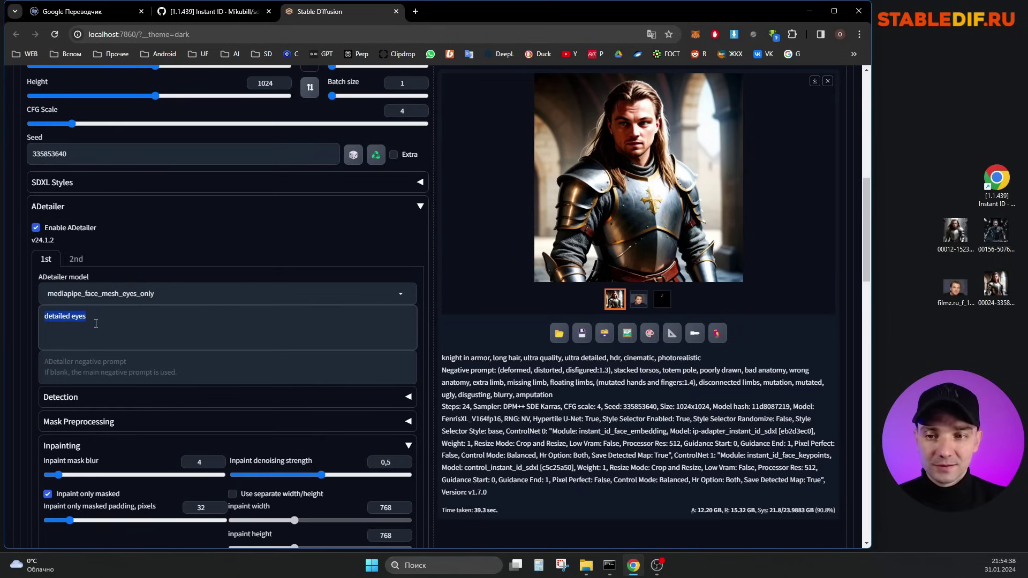
Set ADetailer's inpaint denoising strength to 0.6.
scroll(96, 323, "down", 3)
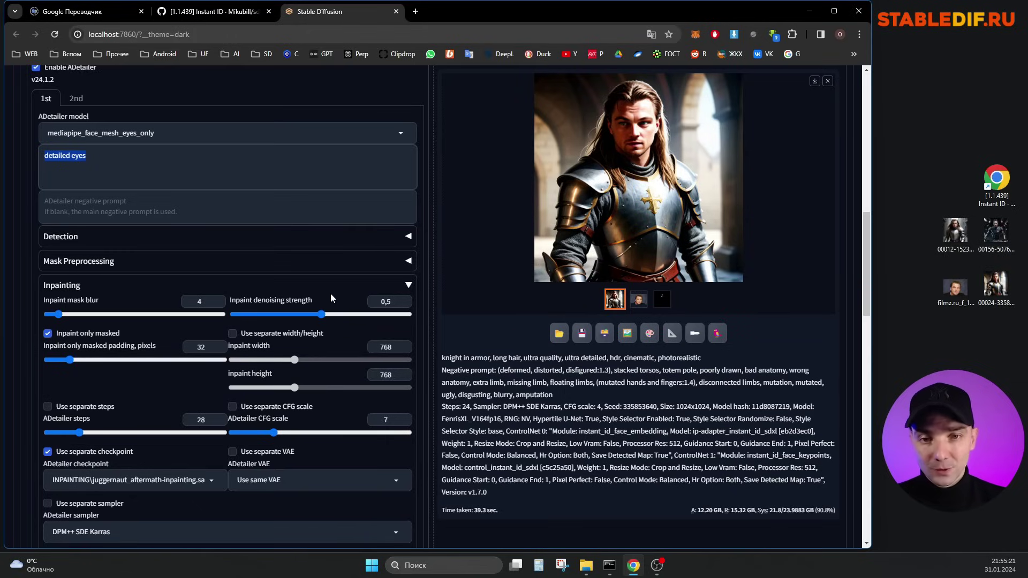
left_click_drag(321, 314, 338, 314)
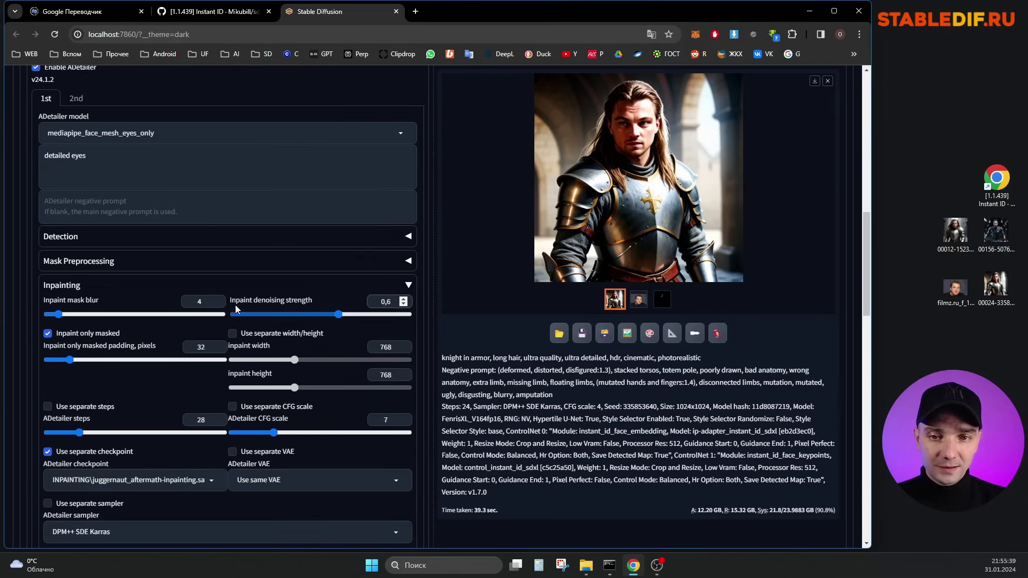
double_click(383, 302)
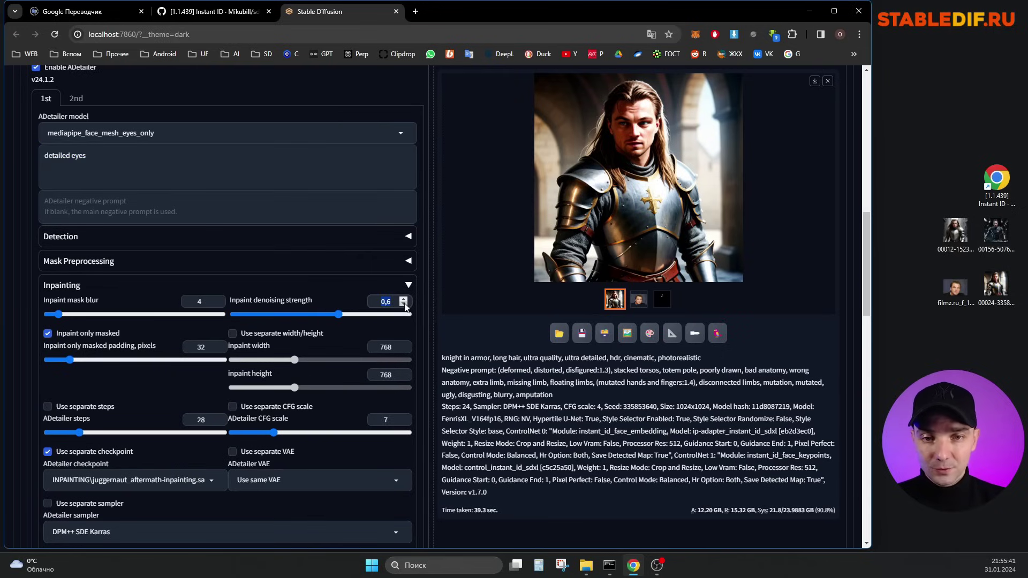
Choose INPAINTING\juggernaut_aftermath-inpainting as the separate ADetailer checkpoint.
scroll(394, 319, "down", 1)
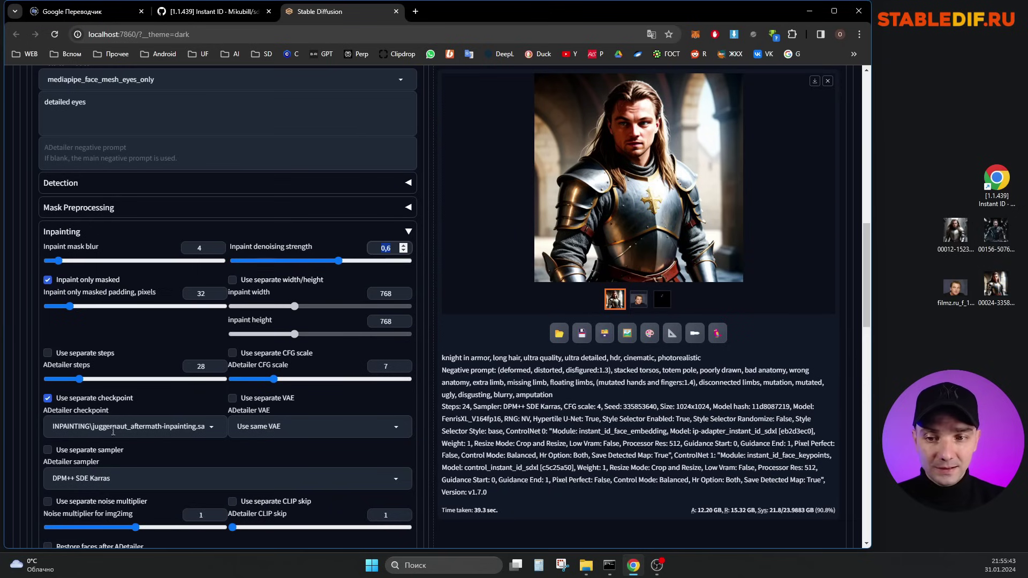
left_click(156, 427)
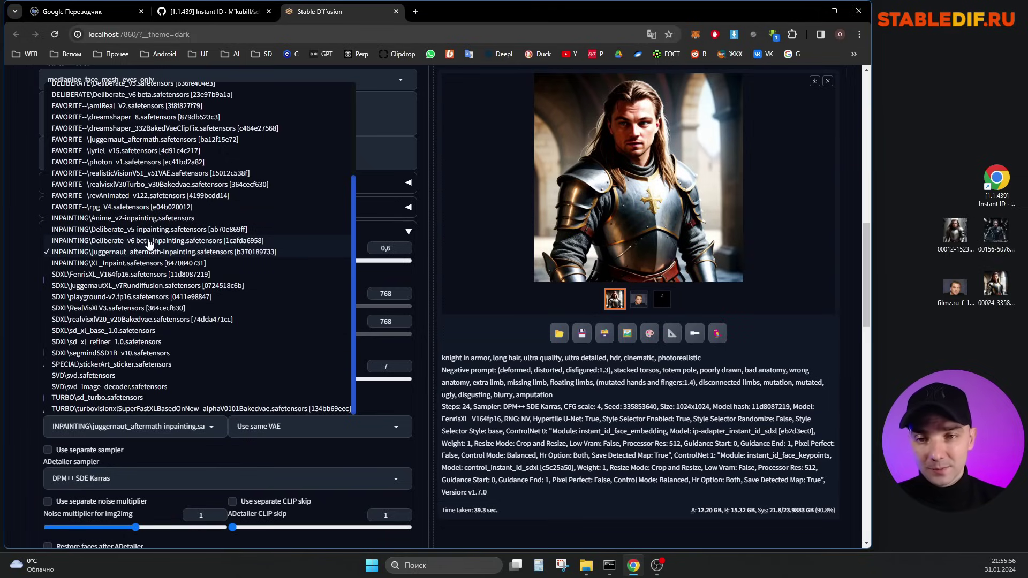
left_click(151, 251)
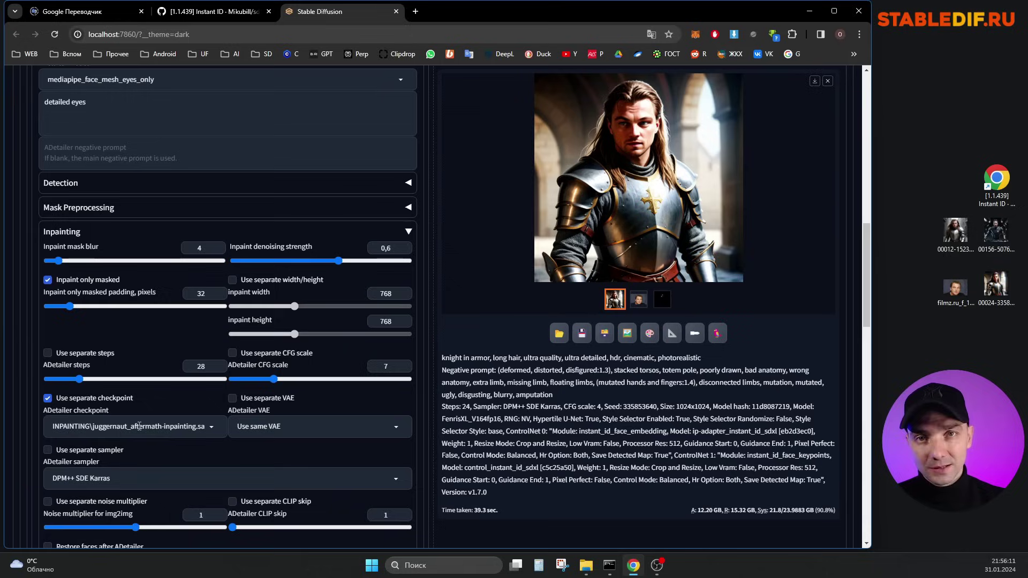
Enable a separate inpaint width and height for ADetailer and review its remaining settings.
left_click(256, 281)
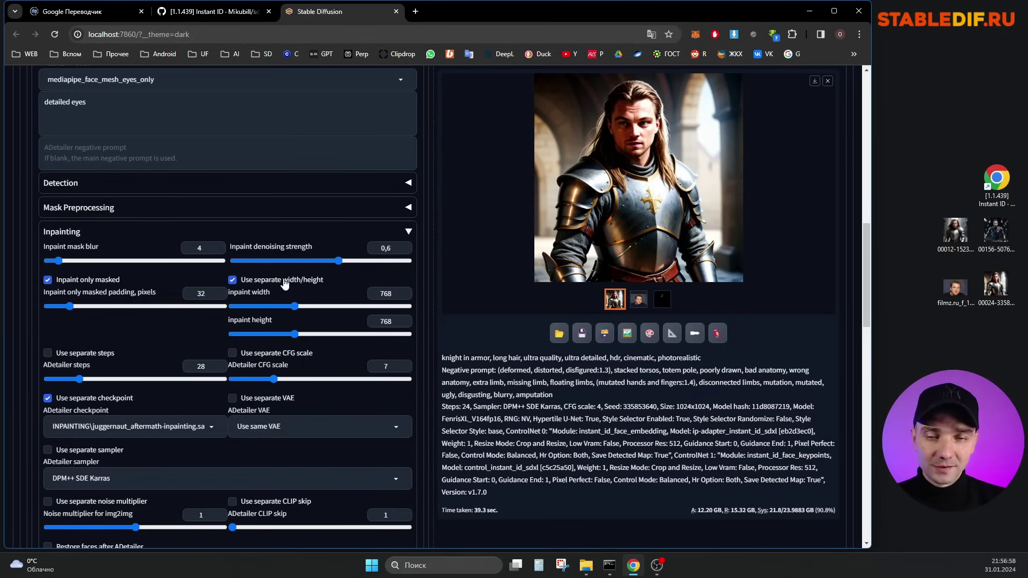
scroll(308, 353, "down", 2)
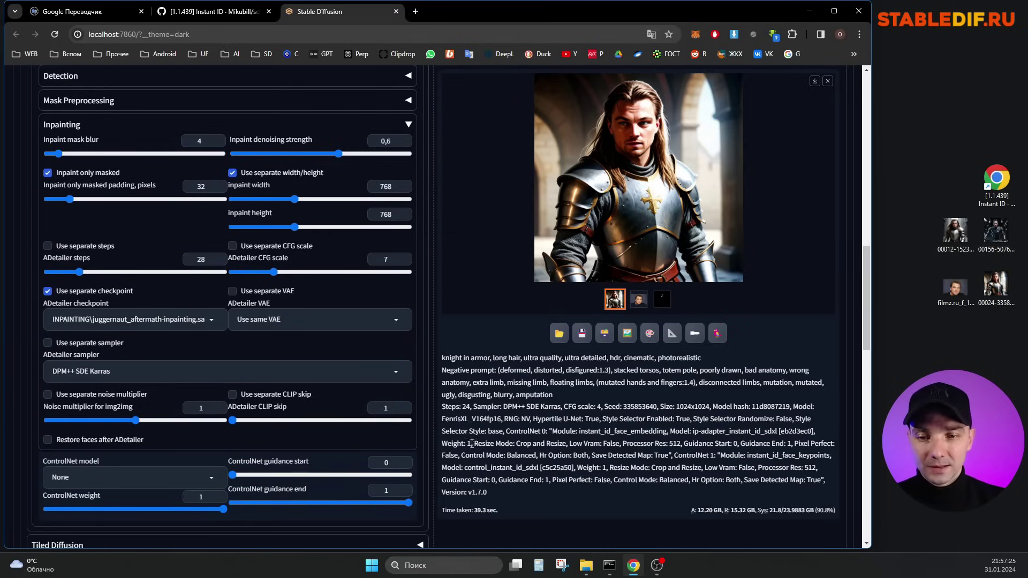
scroll(391, 459, "down", 3)
Generate the knight image with ADetailer enabled and open the result at full size.
scroll(708, 381, "up", 12)
scroll(708, 382, "up", 4)
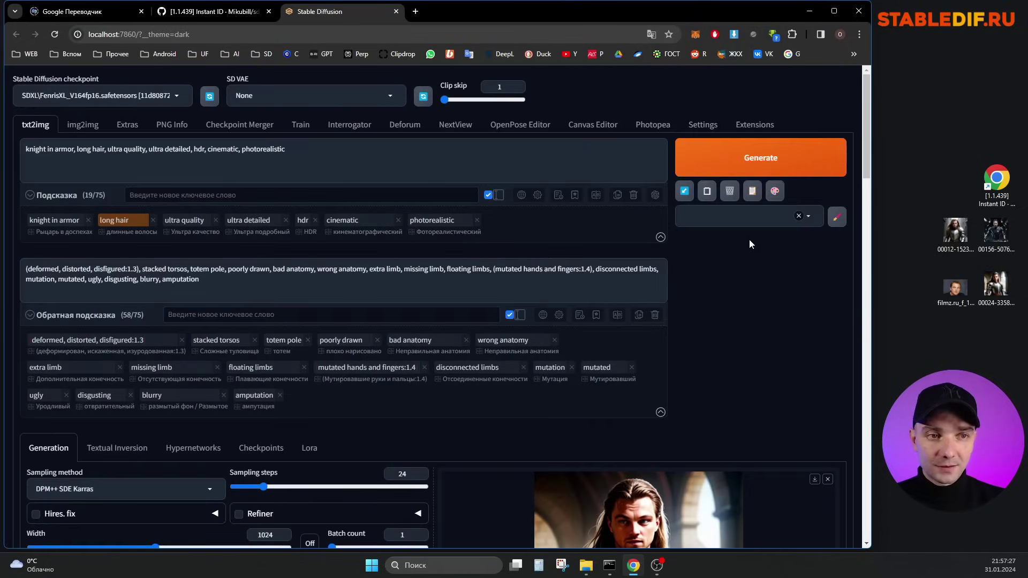
left_click(767, 157)
scroll(702, 311, "down", 2)
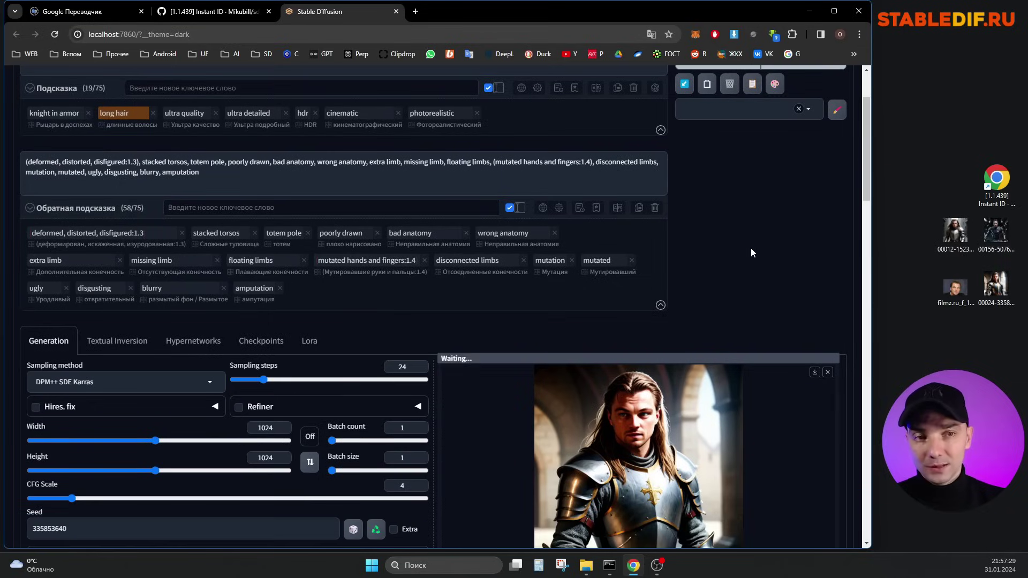
scroll(754, 248, "down", 1)
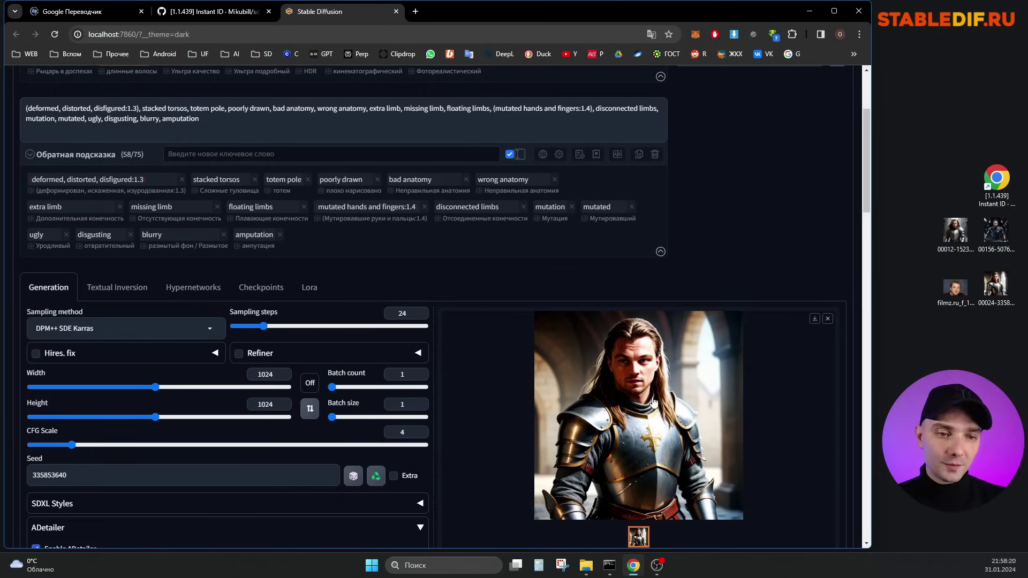
left_click(647, 393)
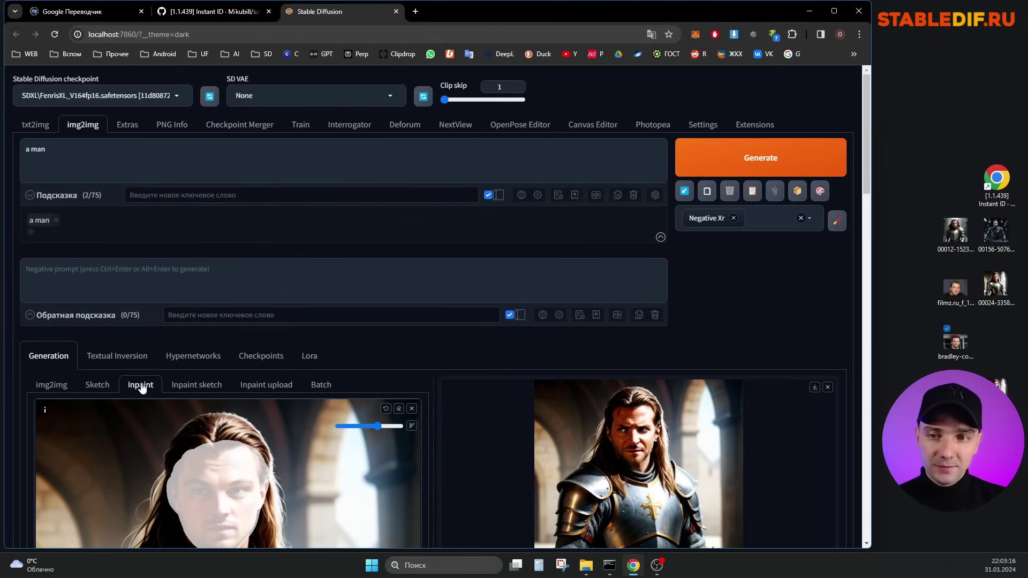
Review the masked knight's face in img2img Inpaint, the new reference portrait on the desktop, and the "a man" prompt.
scroll(254, 386, "down", 2)
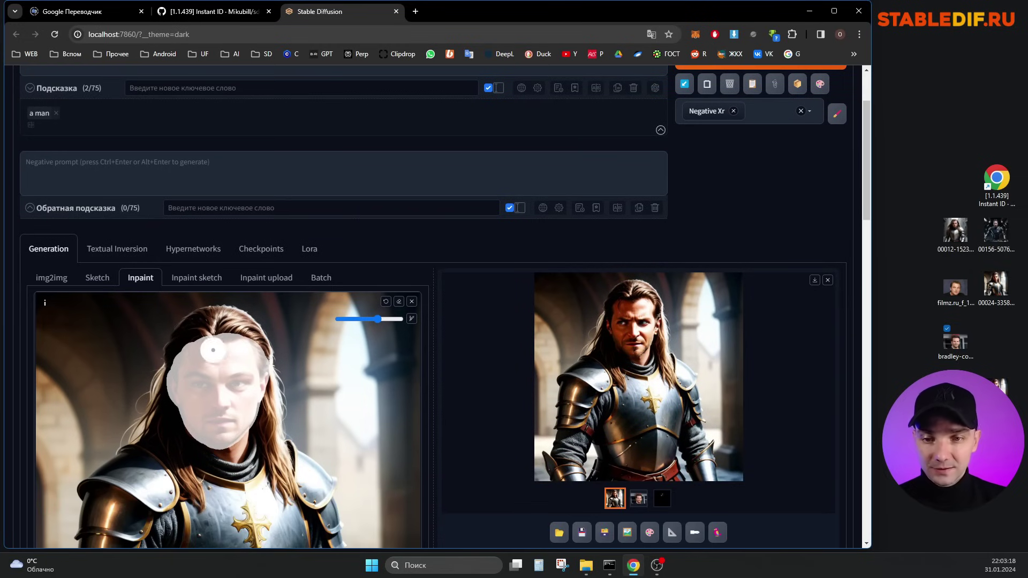
scroll(212, 348, "down", 2)
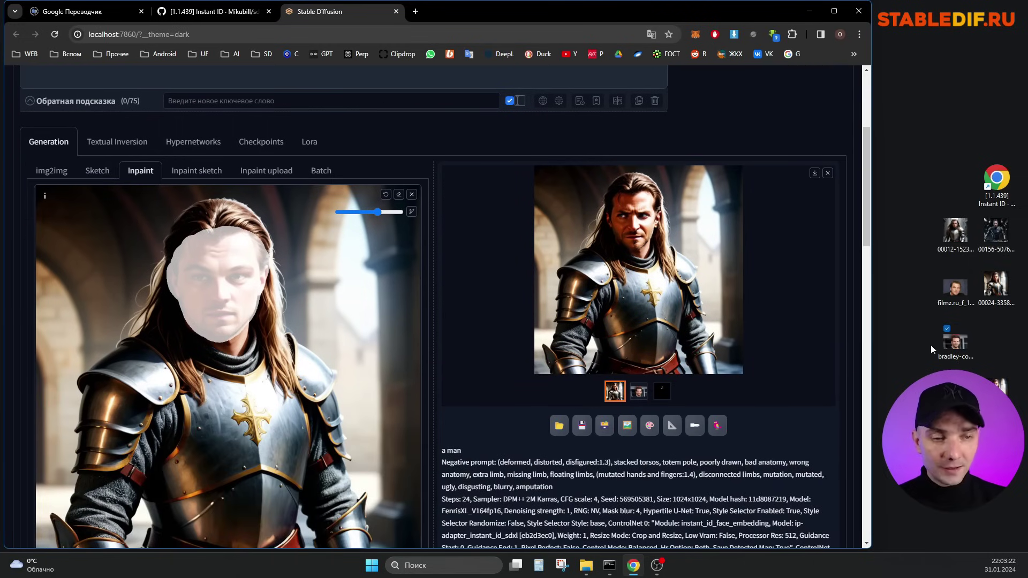
double_click(956, 342)
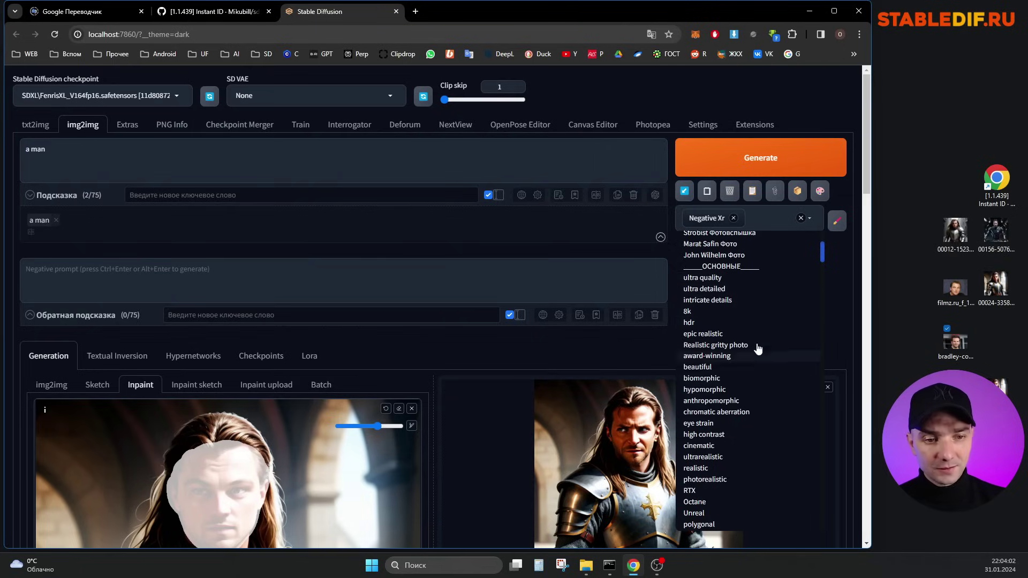
left_click(326, 165)
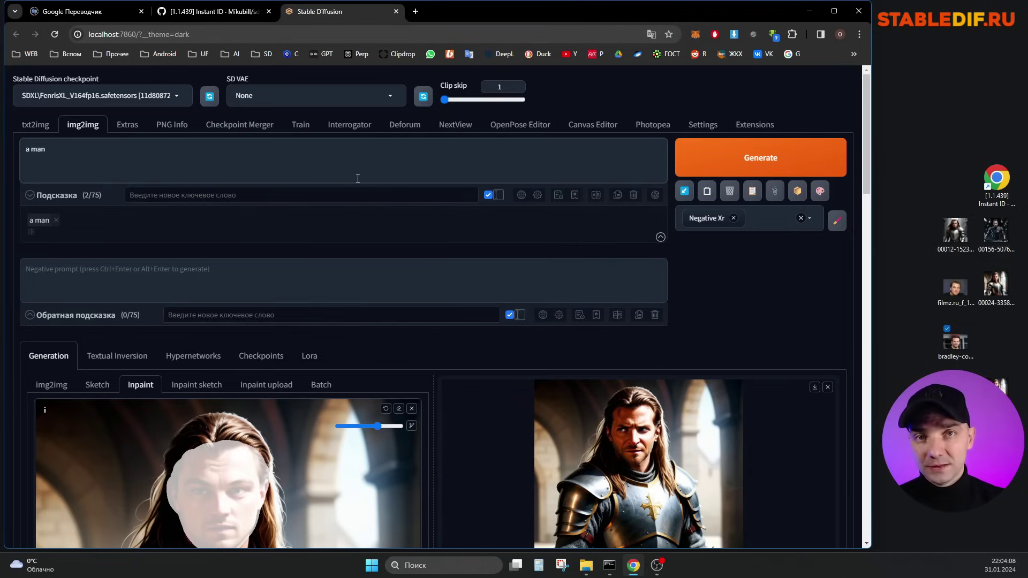
left_click_drag(60, 148, 28, 148)
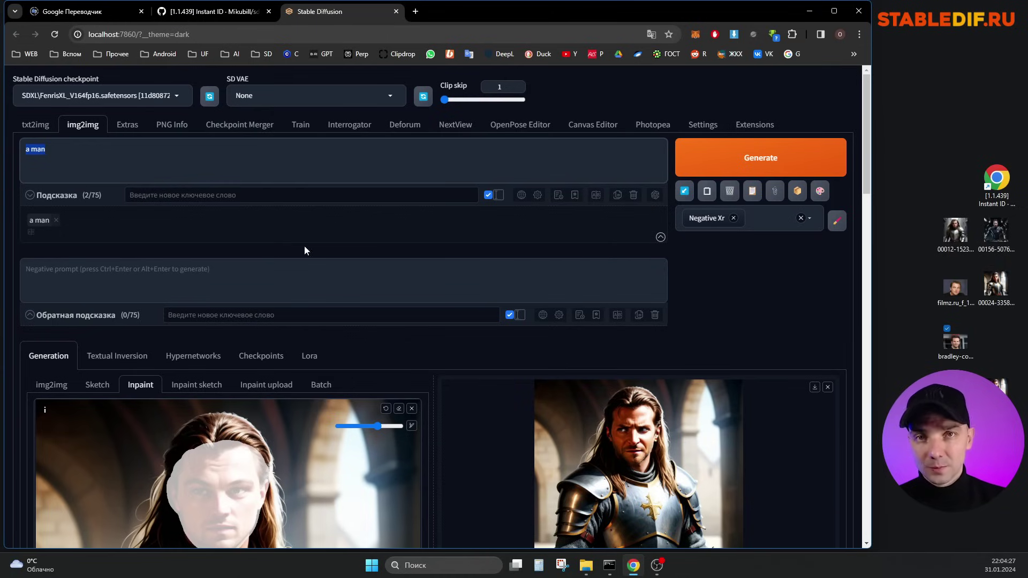
Review the inpainting settings, including mask options, output width and height, sampling method, sampling steps and CFG scale.
scroll(217, 194, "down", 5)
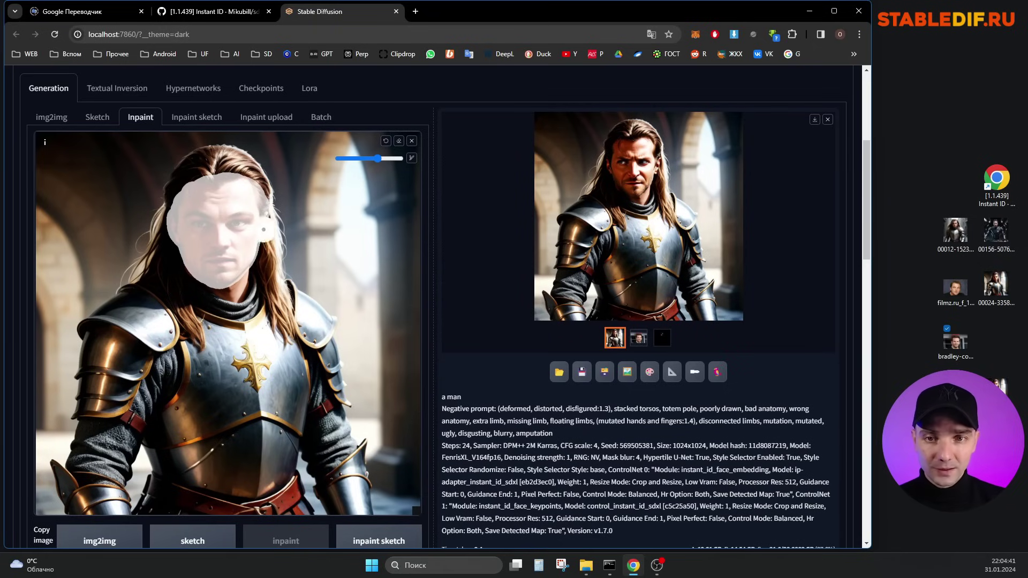
scroll(328, 275, "down", 9)
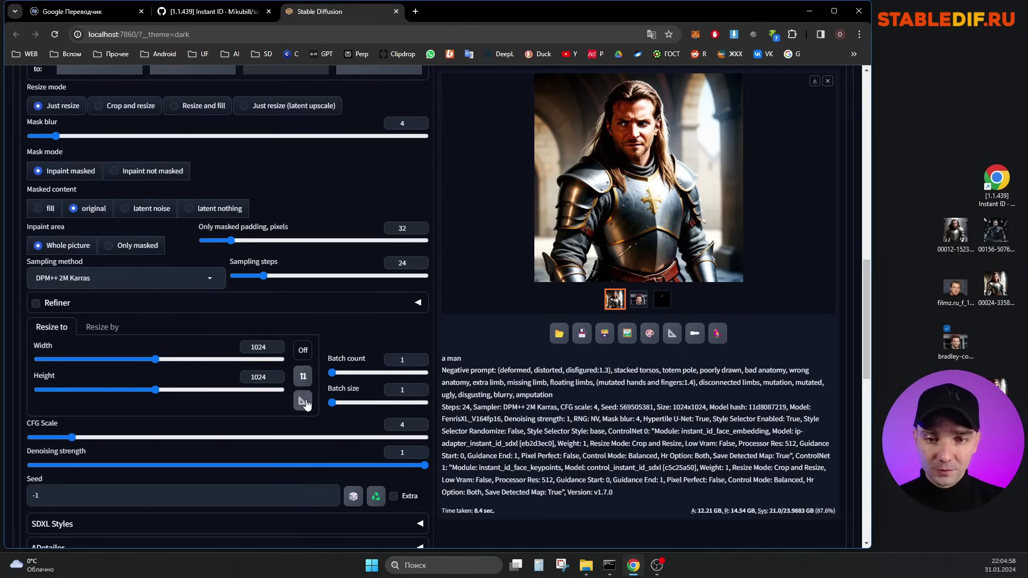
double_click(258, 347)
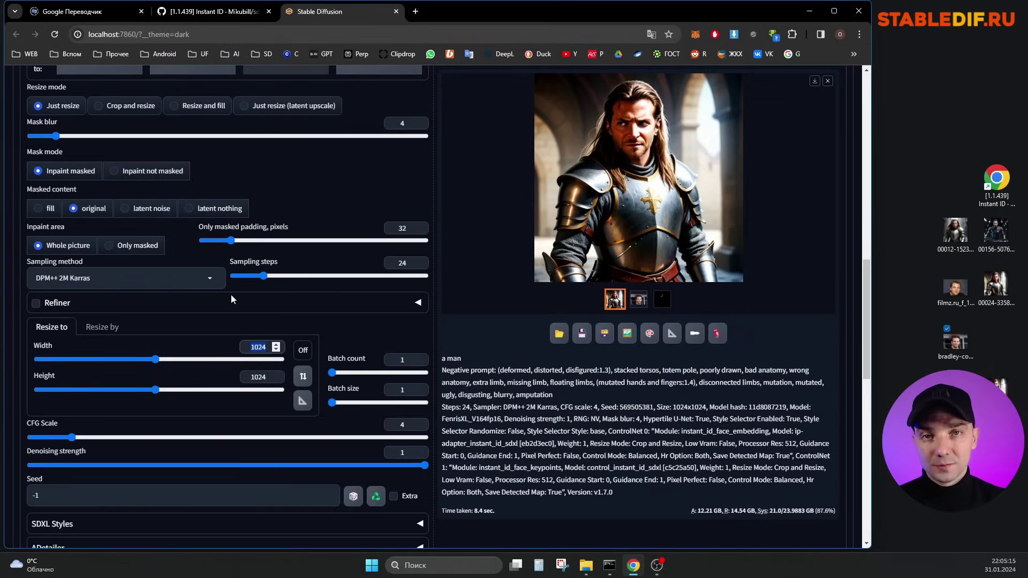
left_click(177, 276)
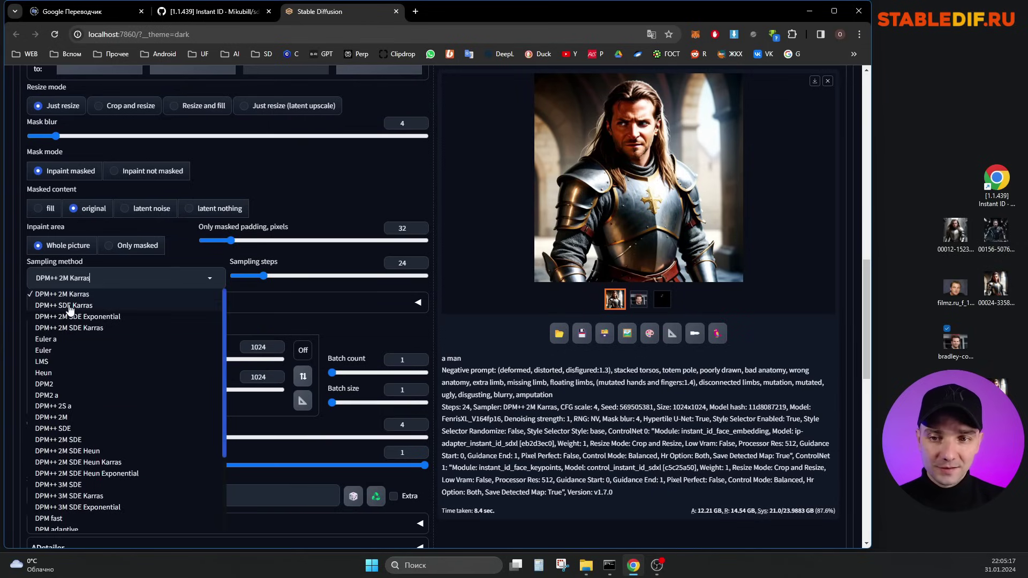
left_click(498, 394)
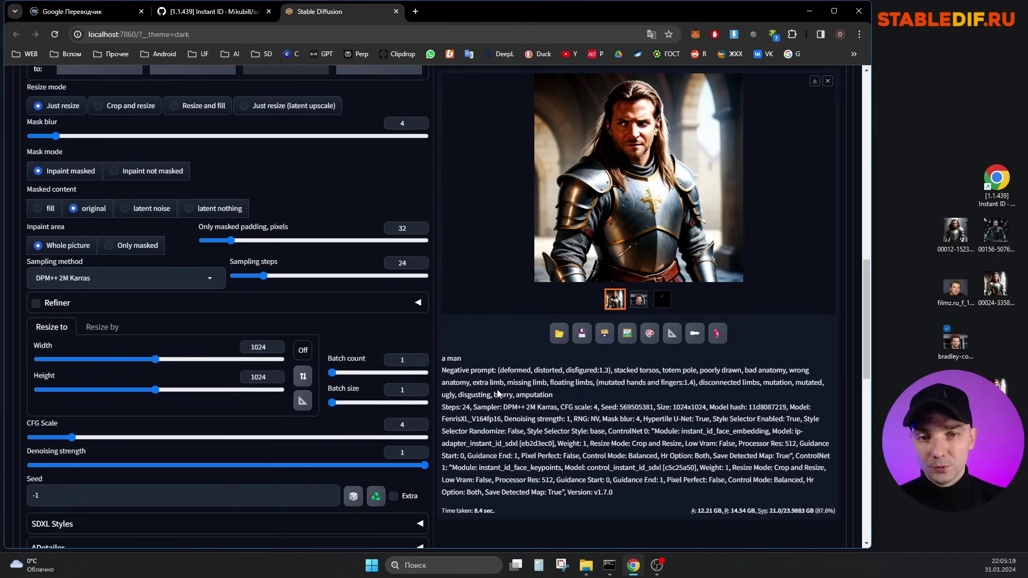
double_click(405, 264)
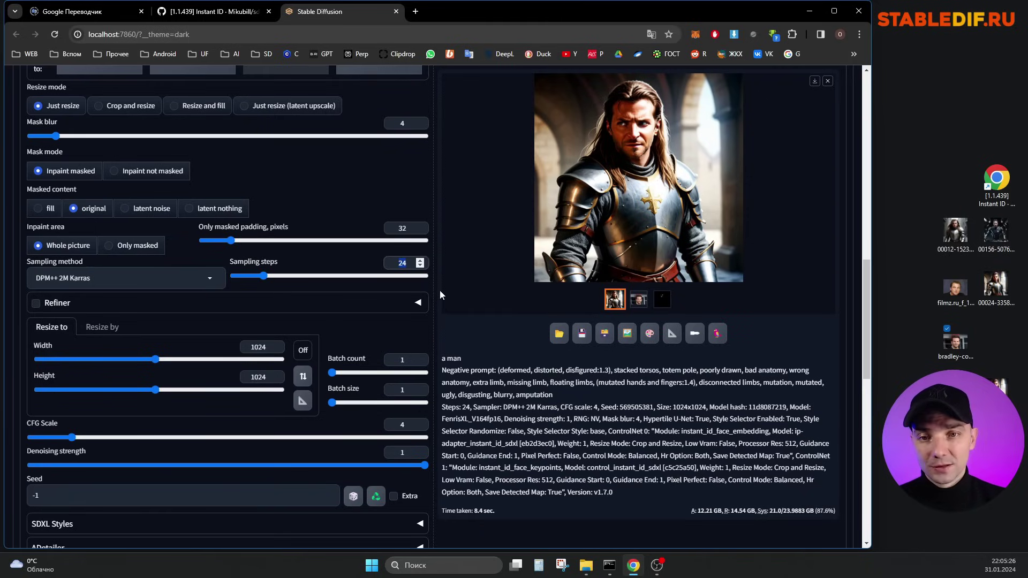
scroll(442, 285, "down", 3)
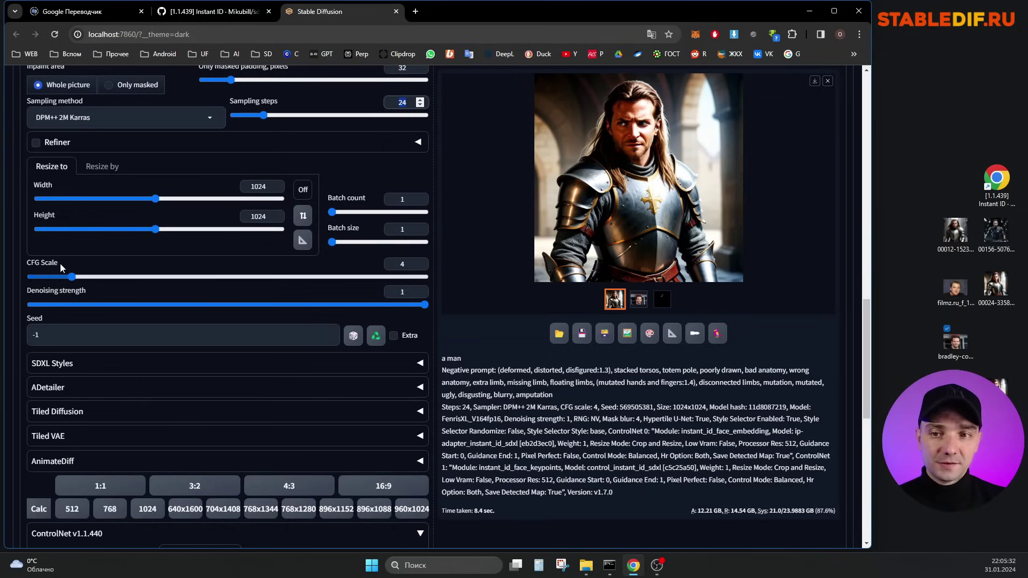
double_click(408, 264)
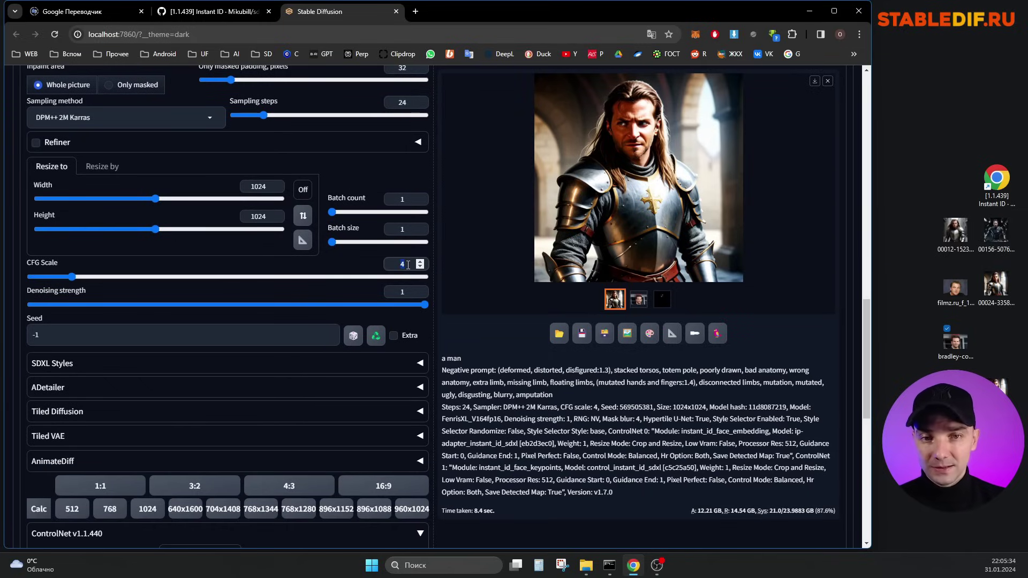